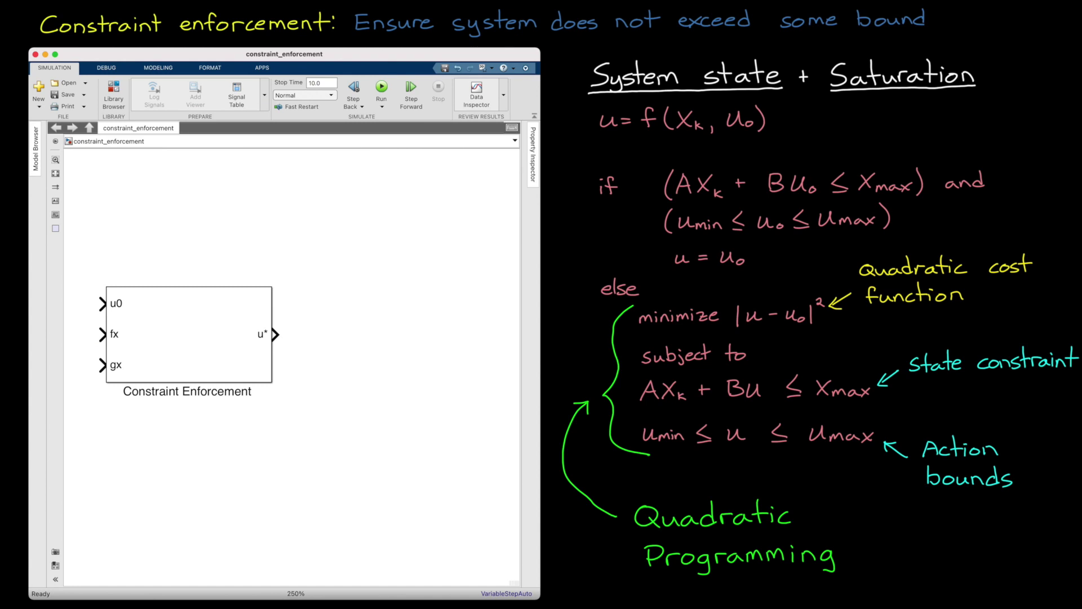
Inspect the Constraint Enforcement block and the plant's matrices A = [-1 -1; 1 0], B = [1; 0].
double_click(213, 346)
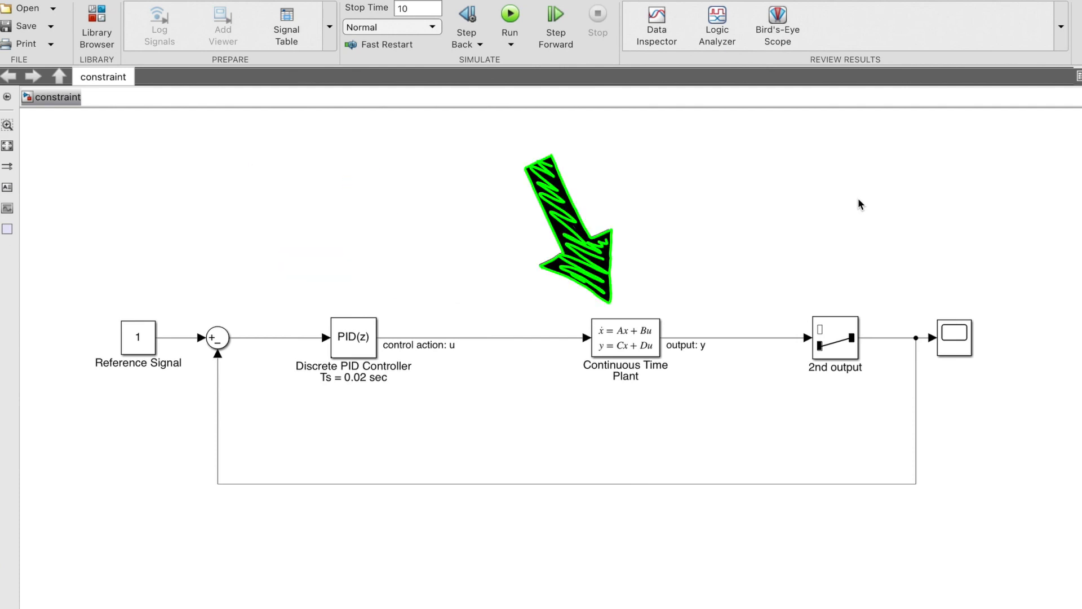
double_click(640, 343)
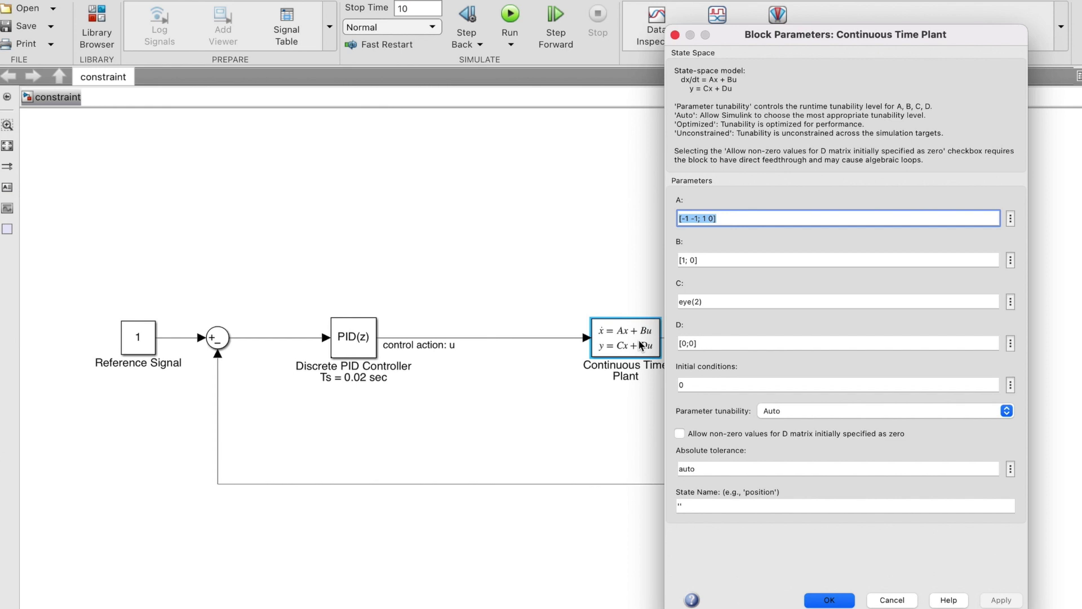
triple_click(716, 302)
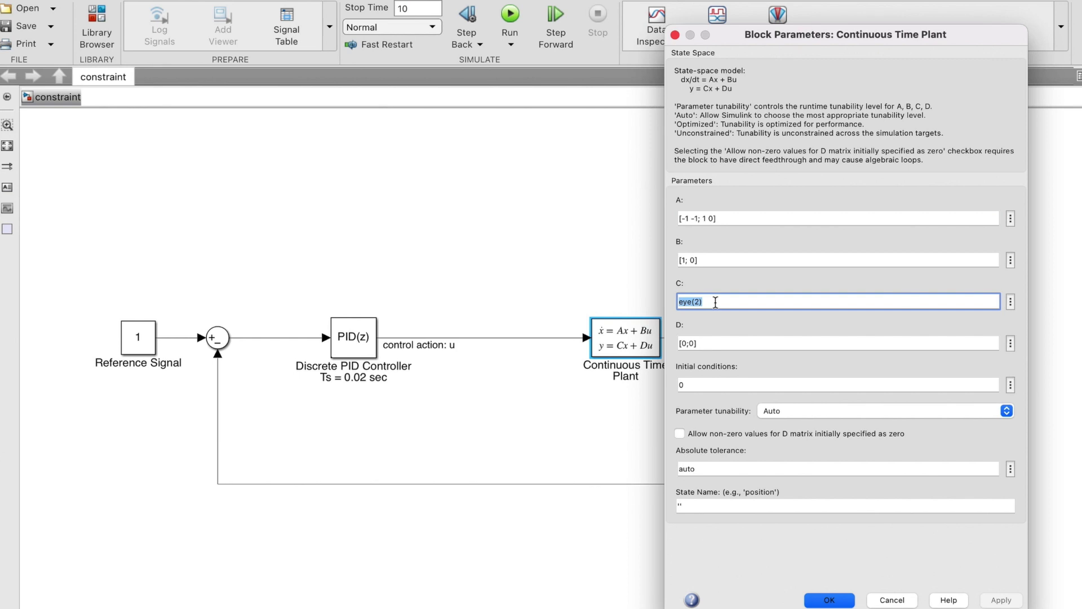
click(726, 259)
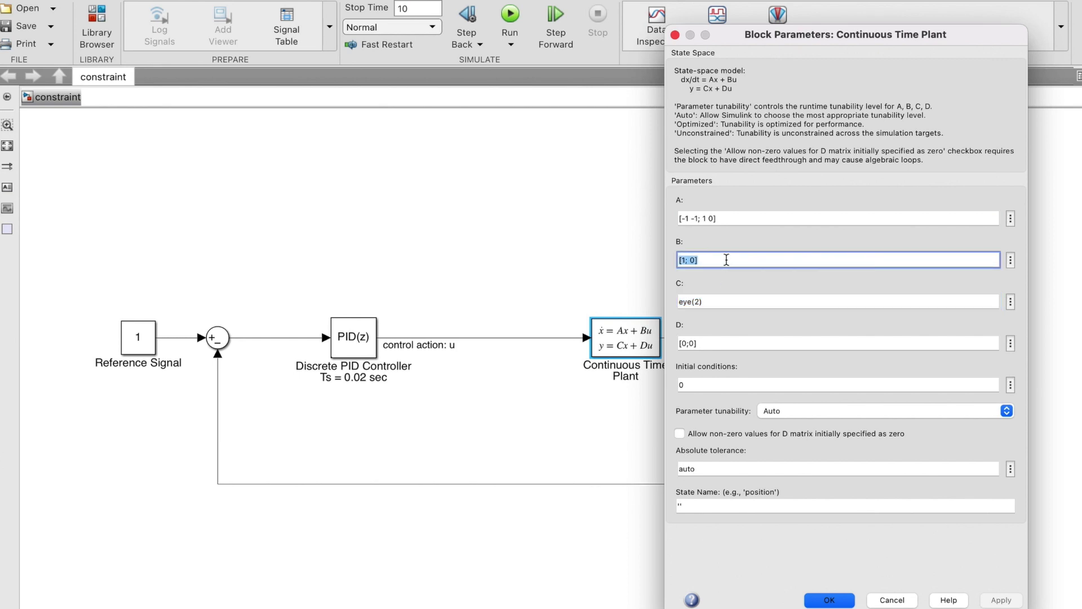
click(848, 601)
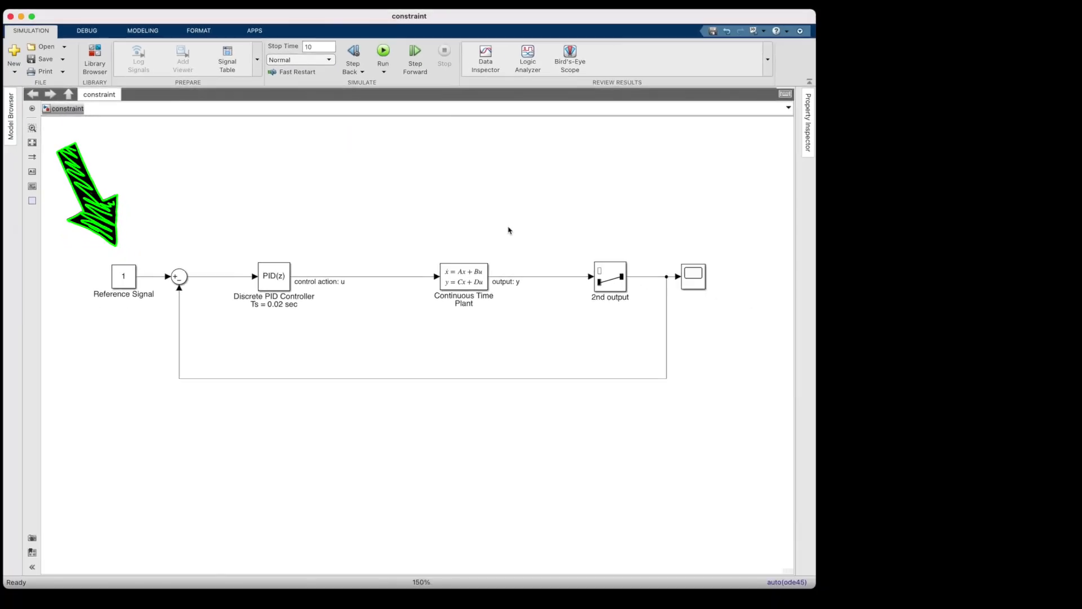
Run the PID loop simulation and open an enlarged Scope of the output.
click(370, 57)
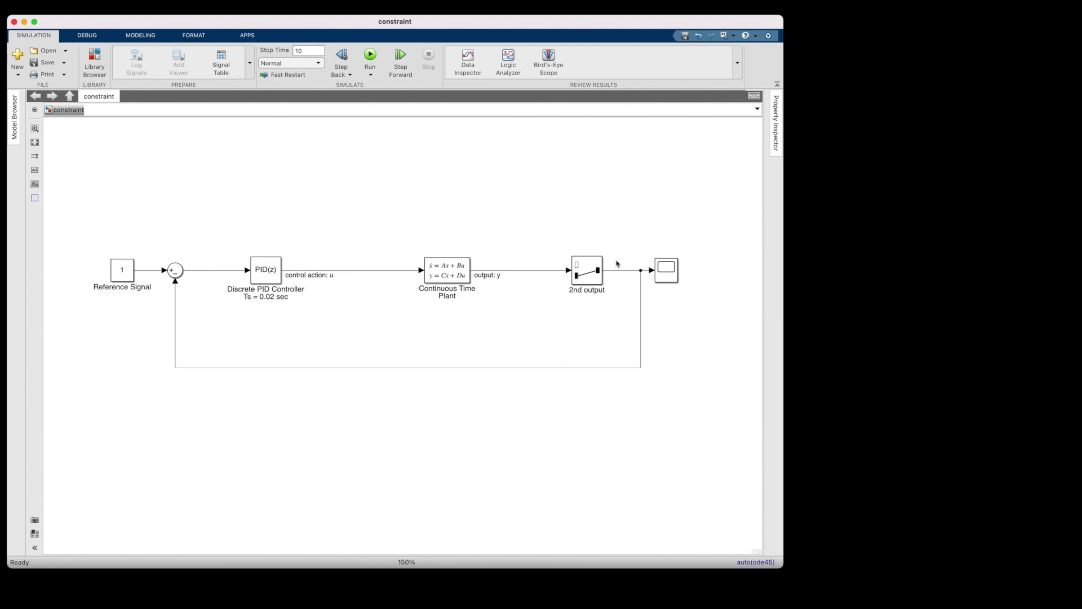
double_click(666, 276)
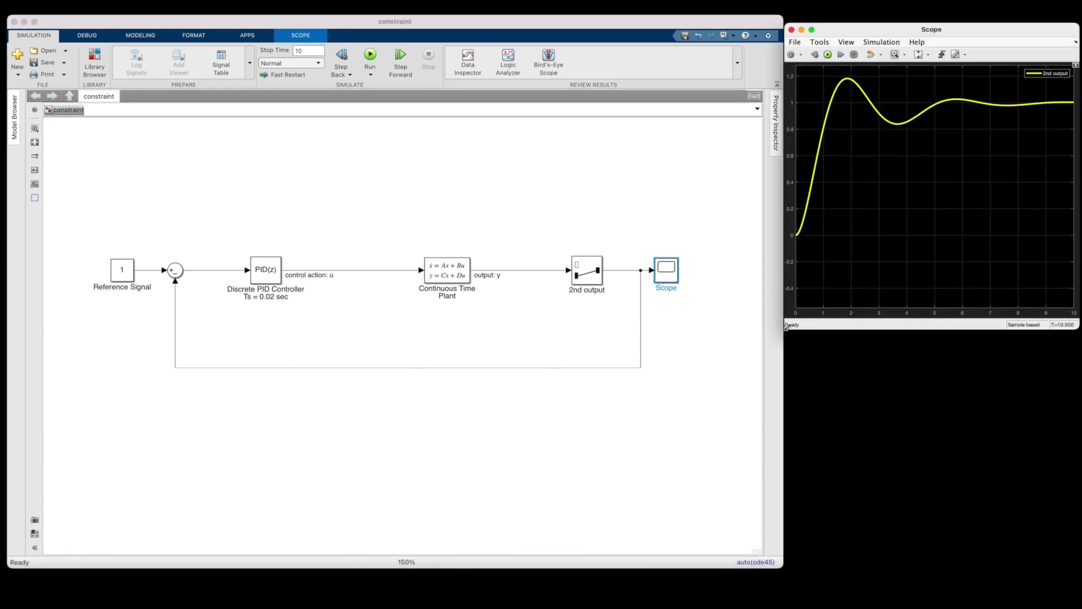
drag(785, 329, 436, 551)
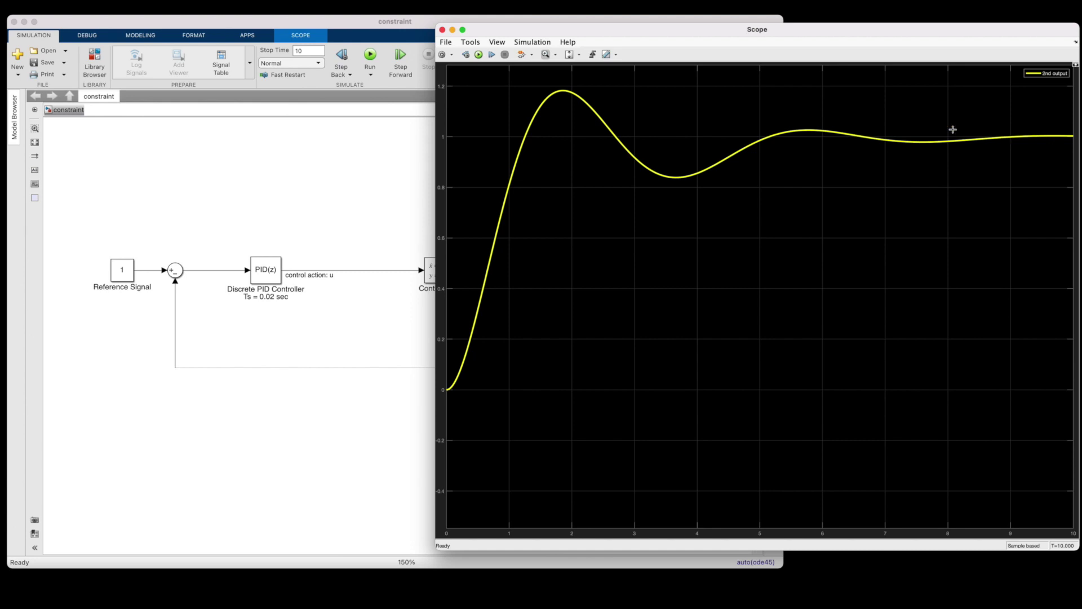
Zoom into the roughly 1.18 overshoot peak, then restore the full view and shrink the Scope.
drag(493, 79, 702, 201)
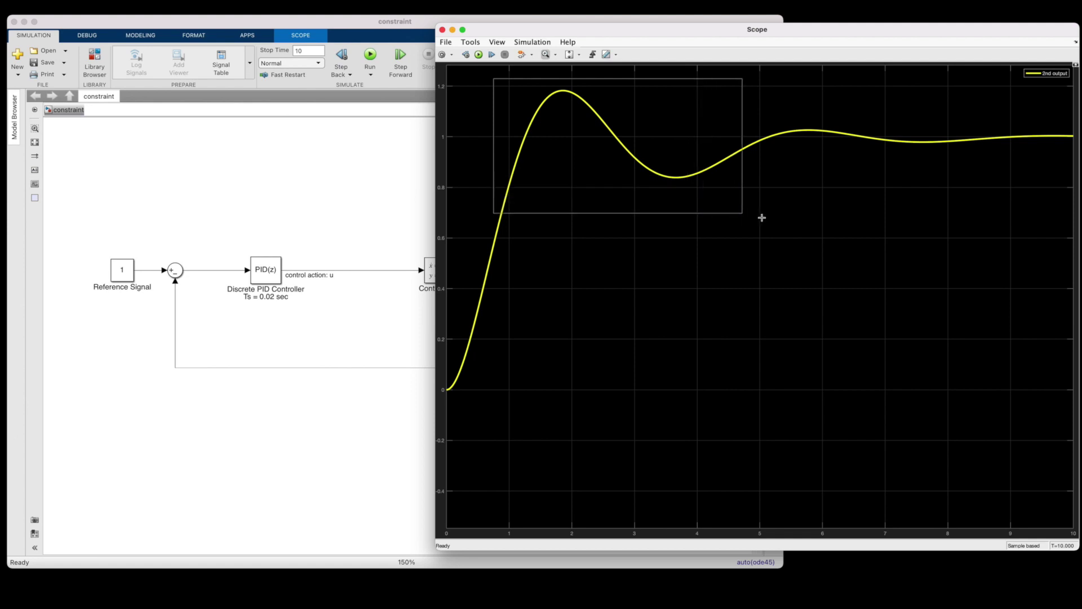
drag(702, 201, 760, 217)
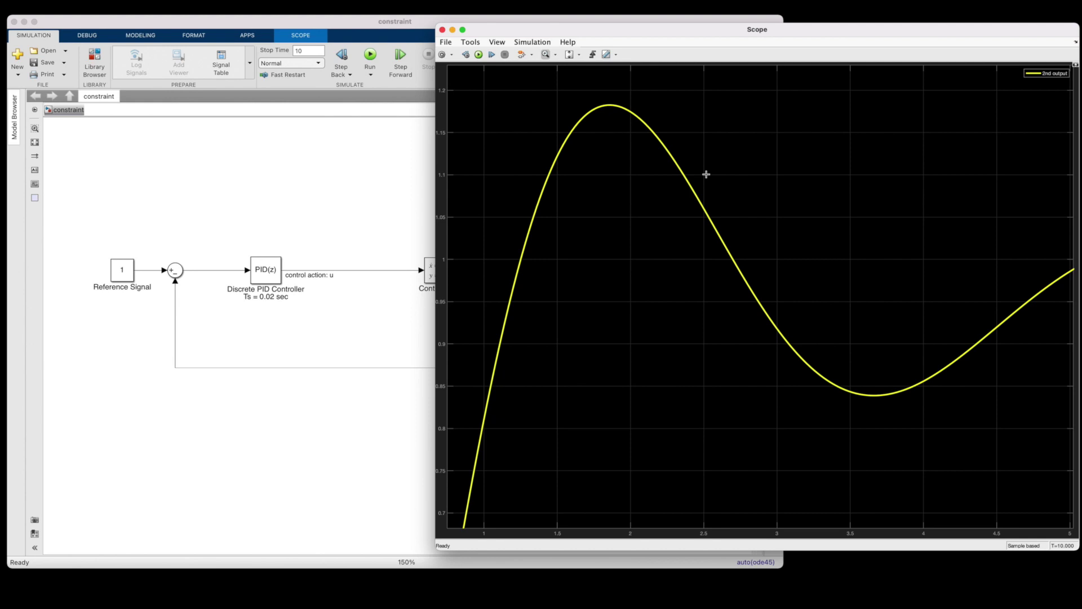
double_click(706, 174)
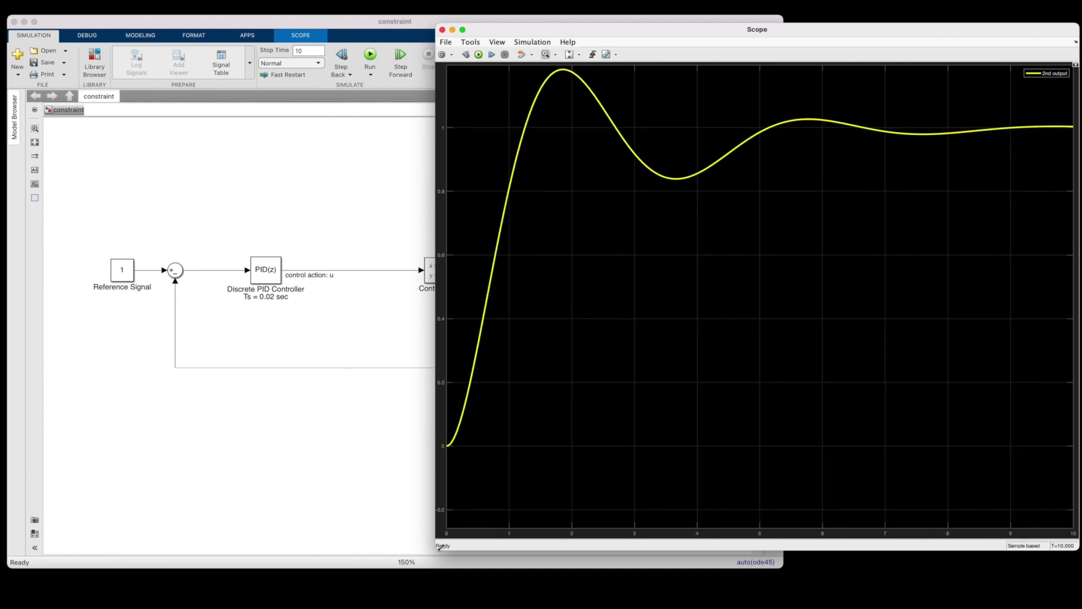
drag(439, 547, 790, 294)
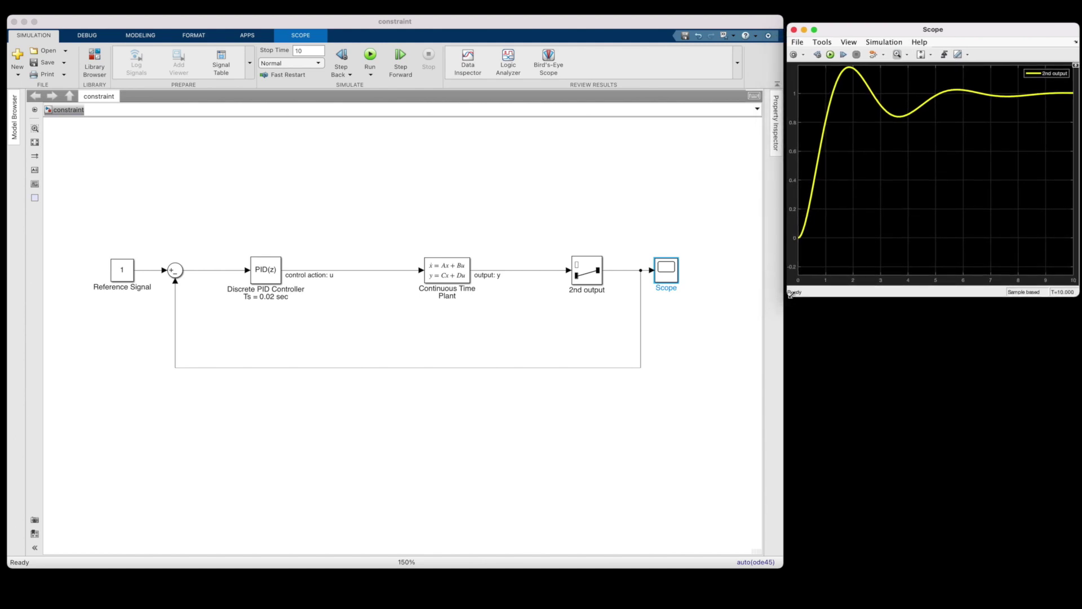
click(362, 208)
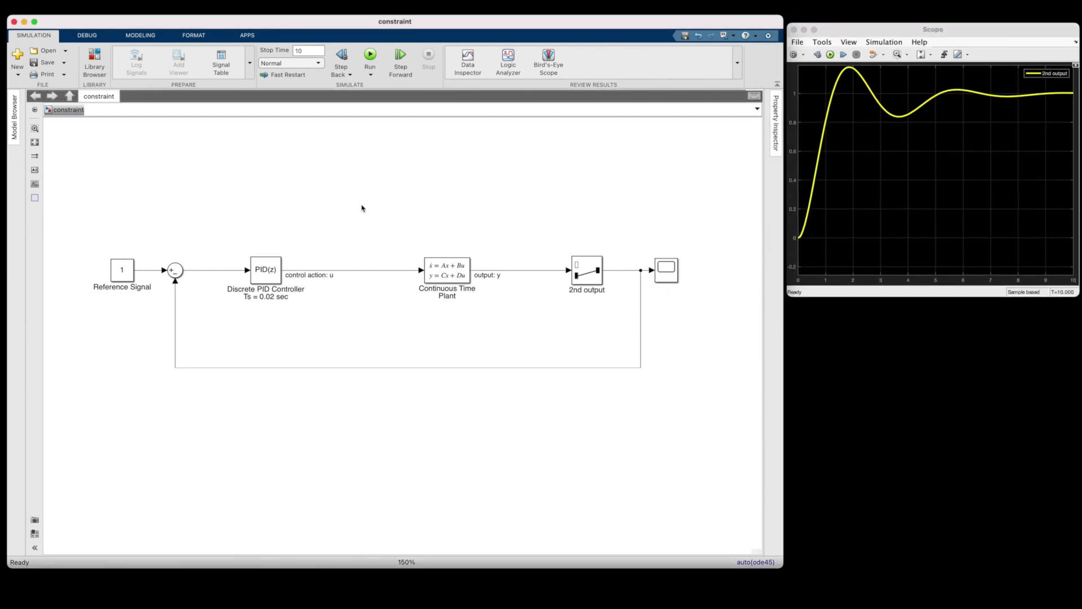
Insert a Constraint Enforcement block and make room for it between the PID controller and plant.
double_click(362, 208)
text(constraint)
key(Return)
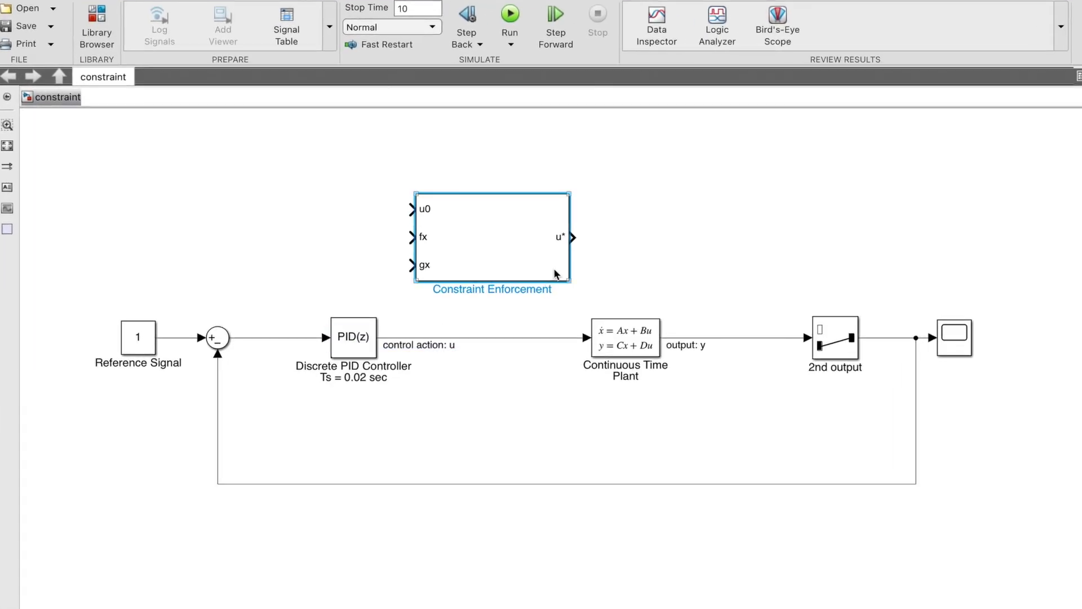
drag(569, 280, 506, 280)
drag(626, 337, 710, 337)
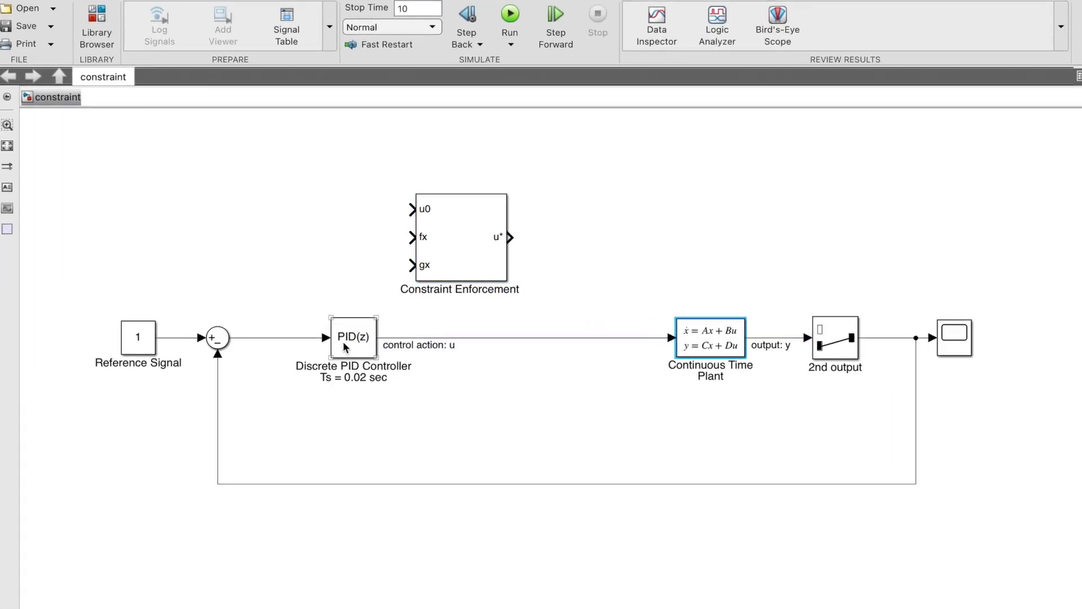
drag(345, 346, 316, 347)
Wire the PID control action into u0 and the u* output into the plant.
drag(671, 338, 413, 209)
drag(510, 238, 670, 337)
drag(476, 254, 577, 381)
drag(966, 282, 725, 369)
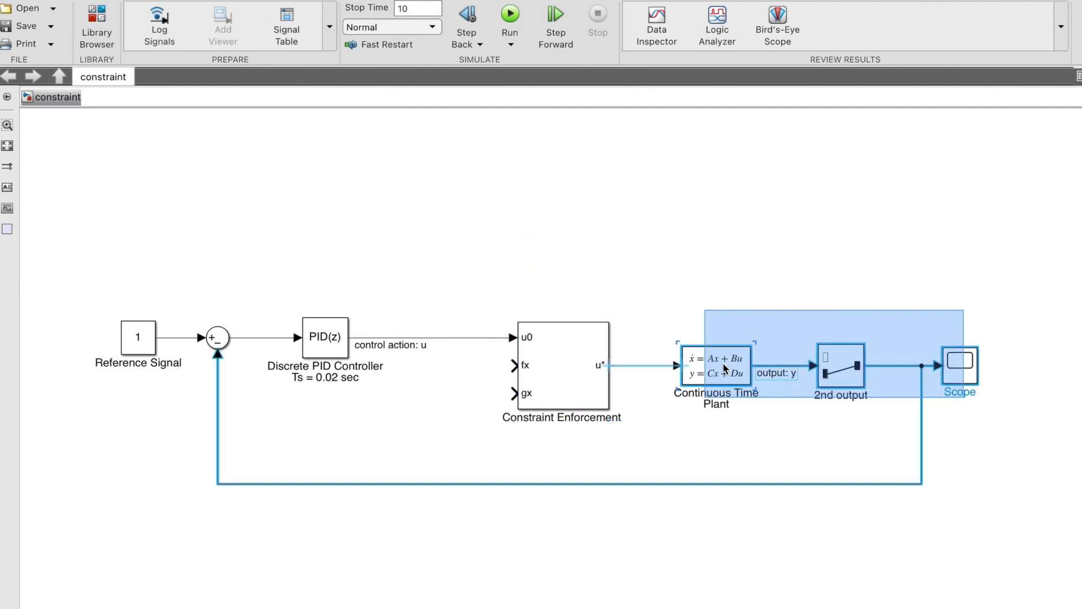
click(686, 253)
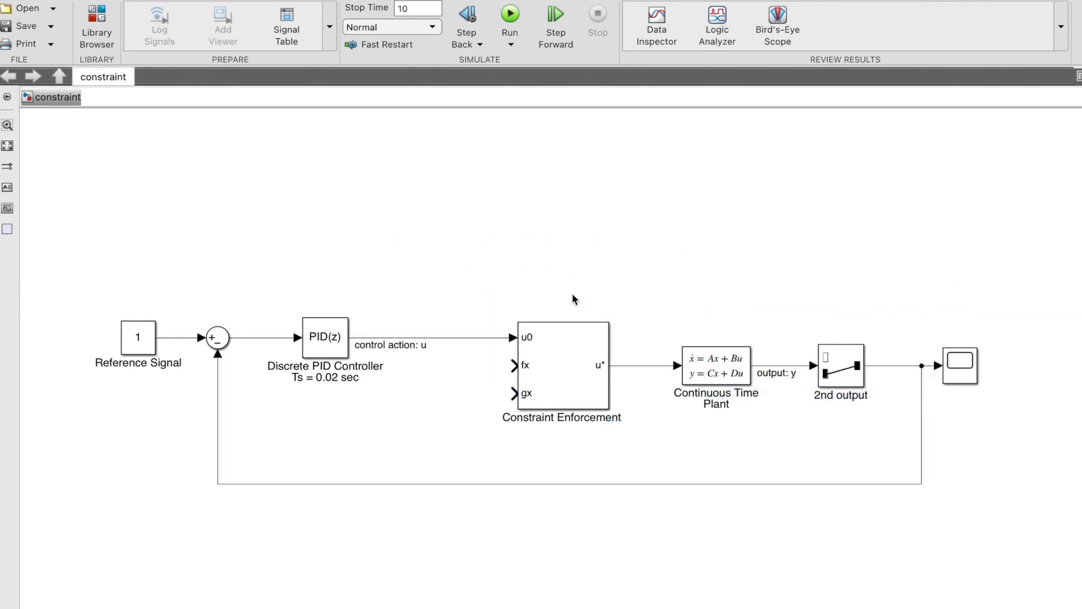
double_click(564, 352)
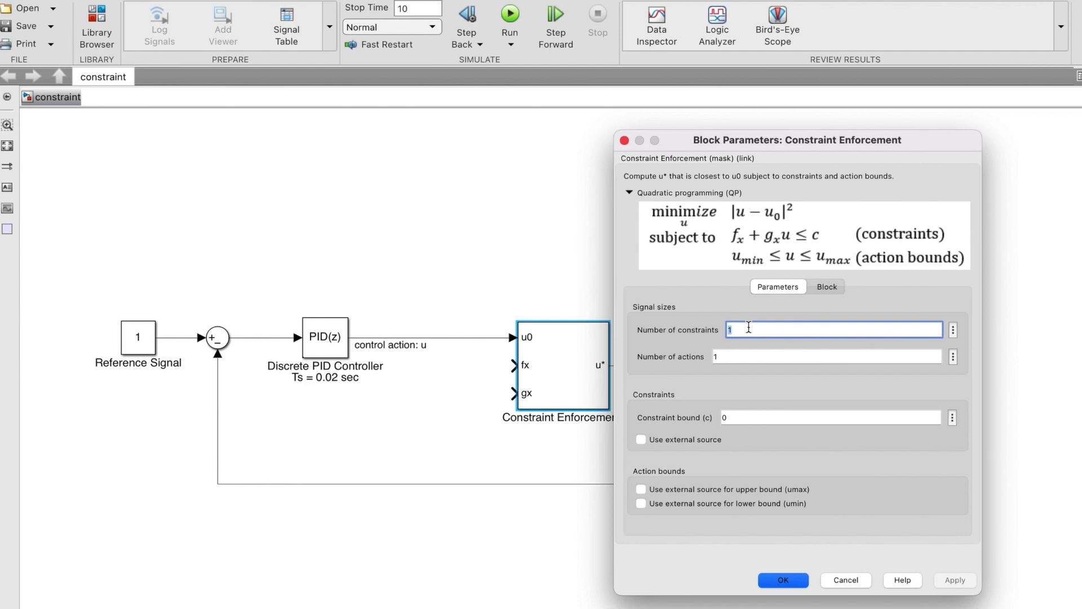
Give Constraint Enforcement a bound c of 1.1 and sample time 0.02, then apply.
double_click(739, 417)
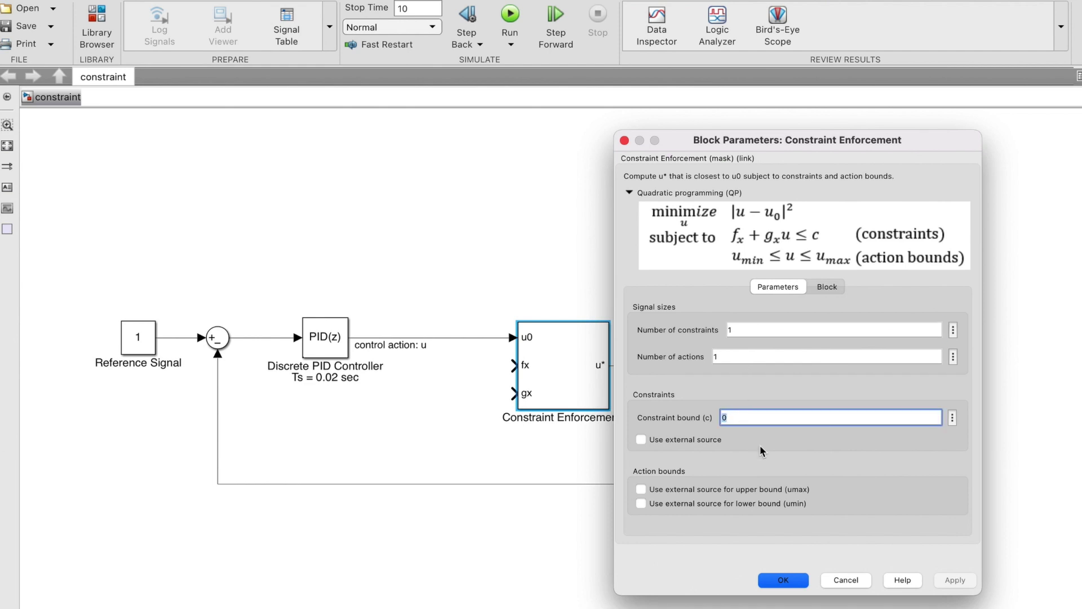
text(1.1)
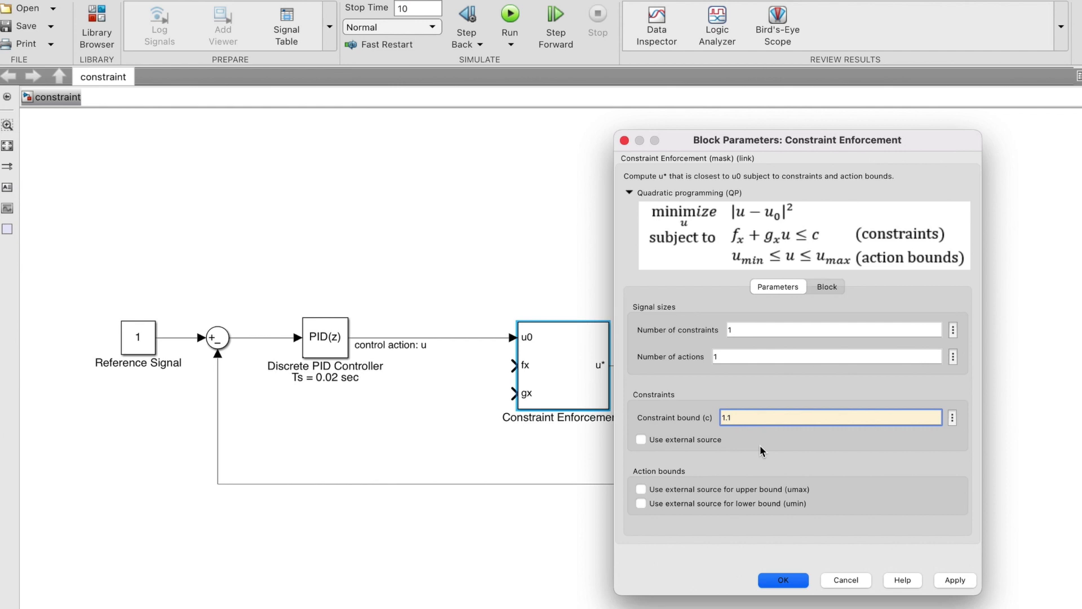
click(826, 288)
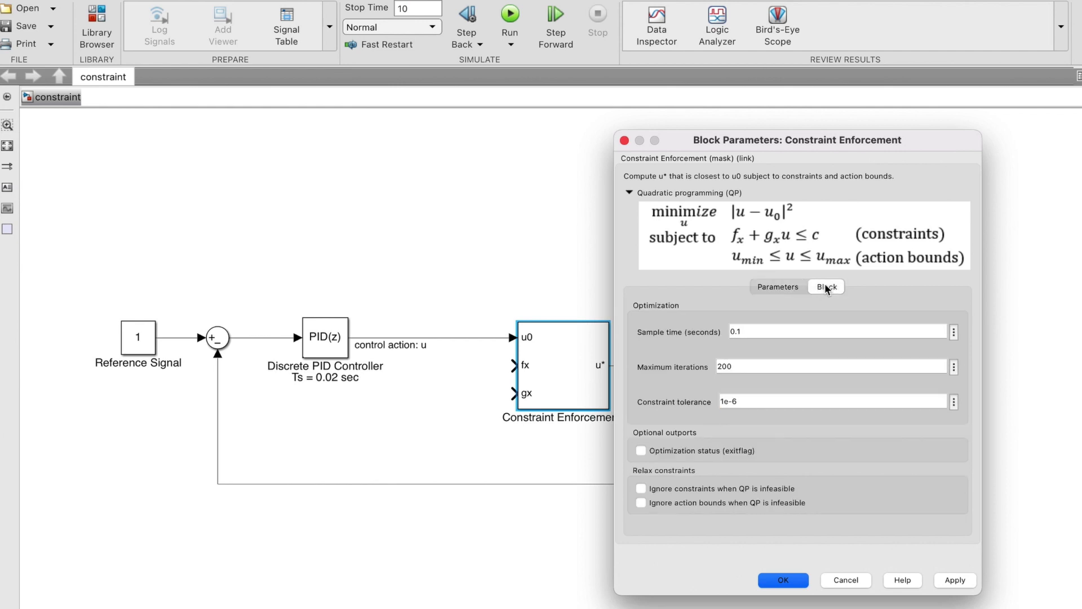
double_click(799, 331)
text(0.02)
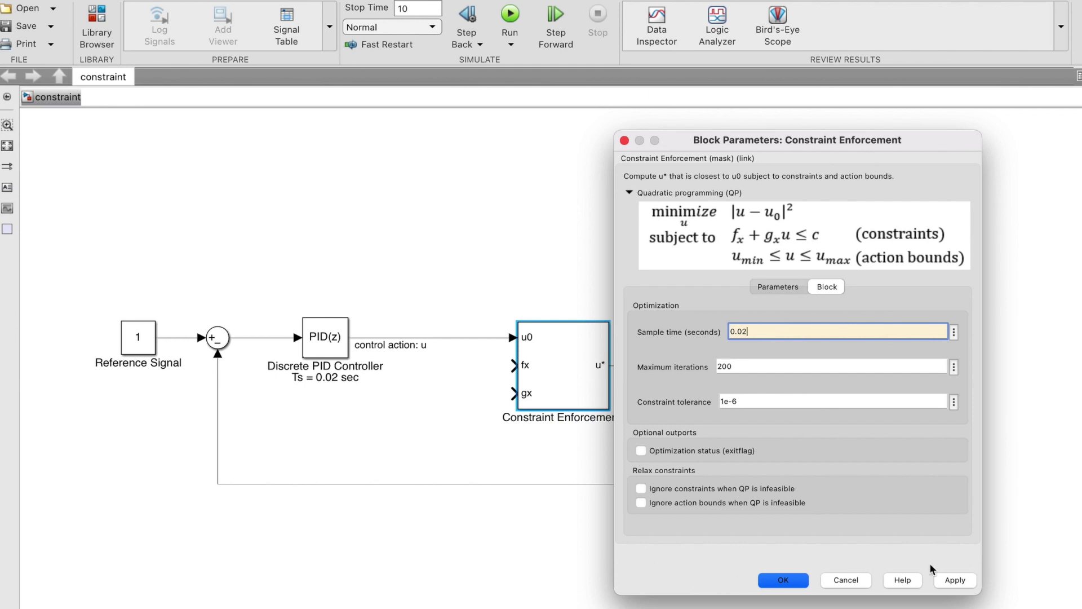
click(948, 581)
click(792, 581)
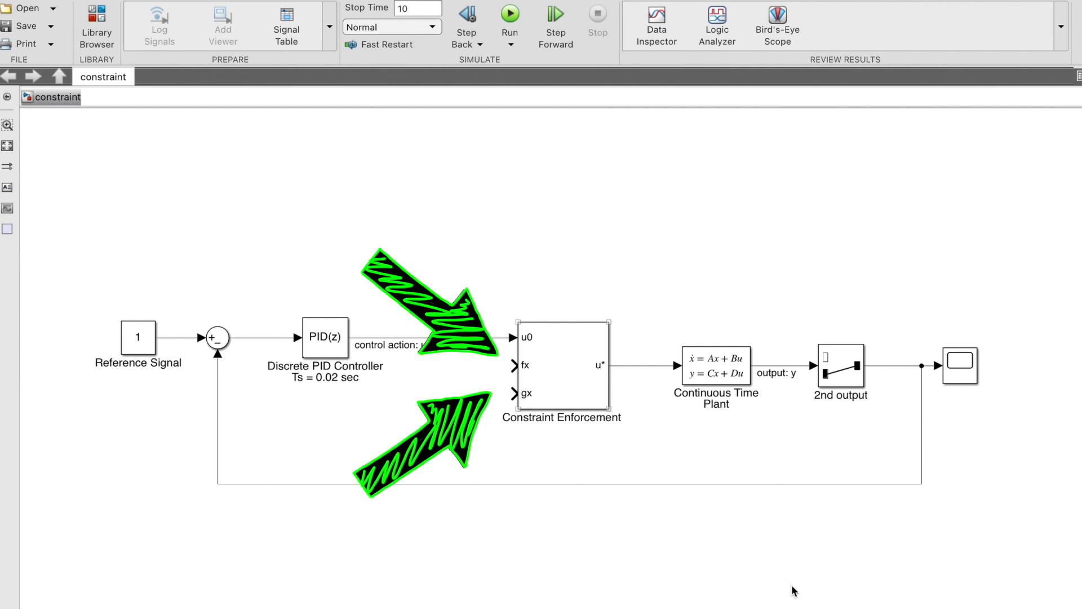
click(792, 588)
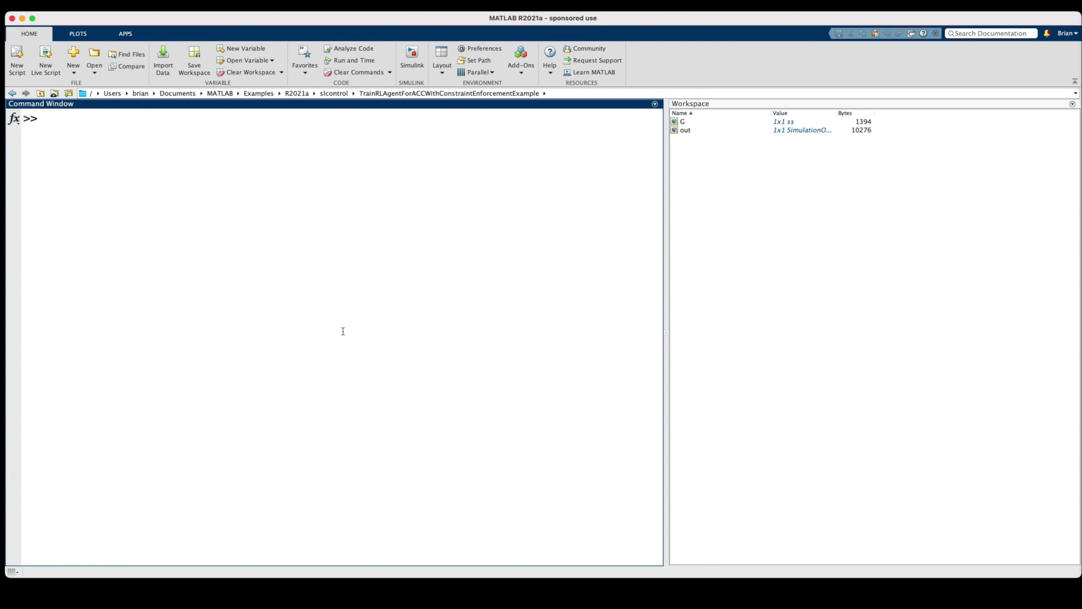
Display the plant G and create Gz = c2d(G, 0.02) in the Command Window.
text(G)
key(Return)
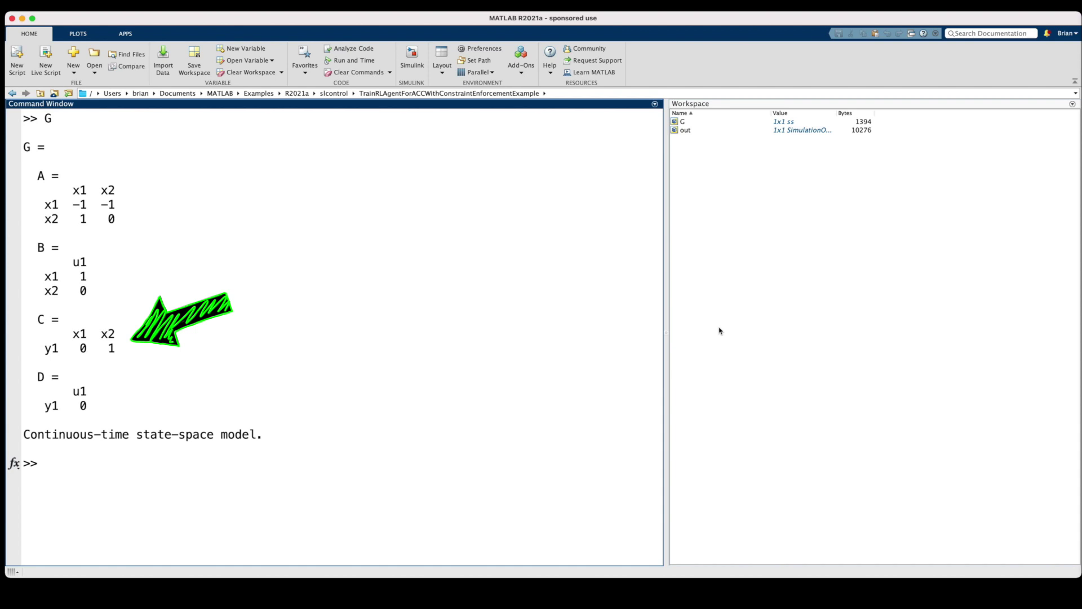
text(G)
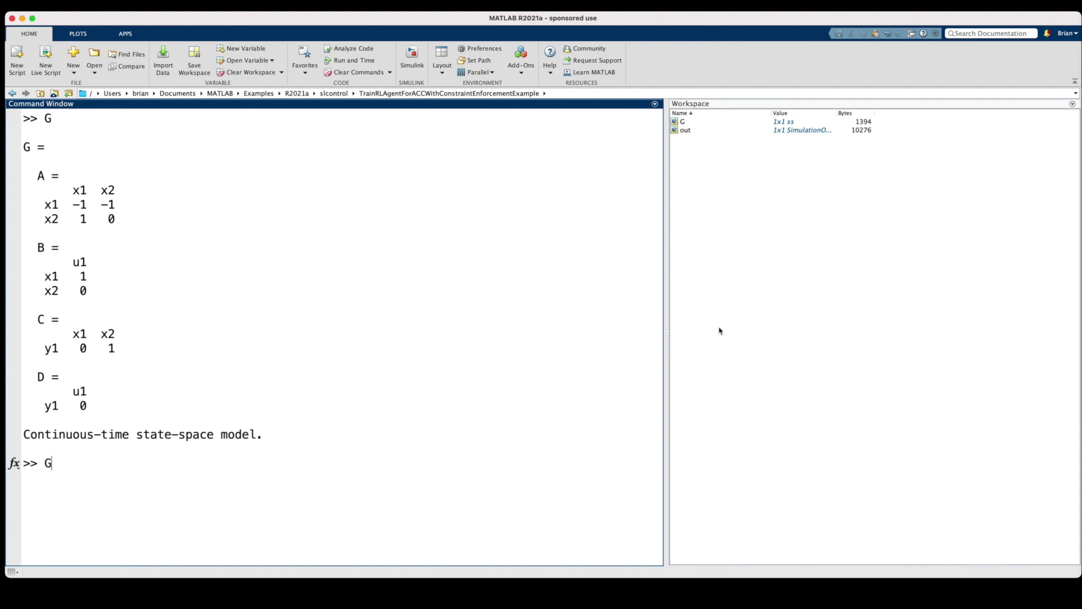
text(z = c2d(G,)
text( 0.02))
key(Return)
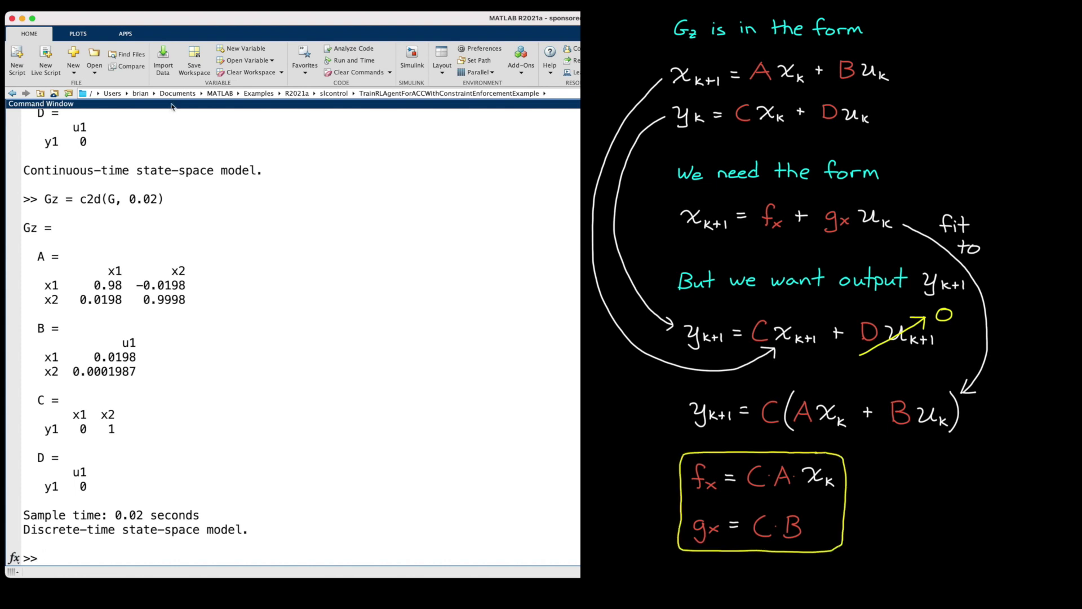
click(23, 20)
Add a left-facing Matrix Multiply with a Gz.A Constant and branch the plant output into it.
drag(333, 366, 368, 449)
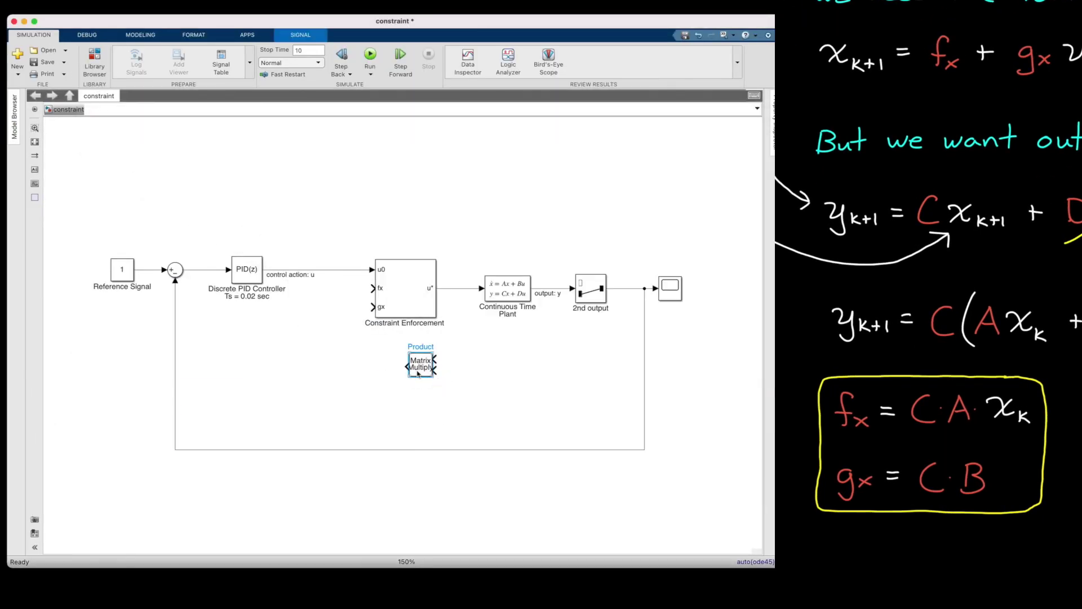
key(ctrl+r)
key(ctrl+r)
drag(434, 359, 486, 353)
text(constant)
key(Return)
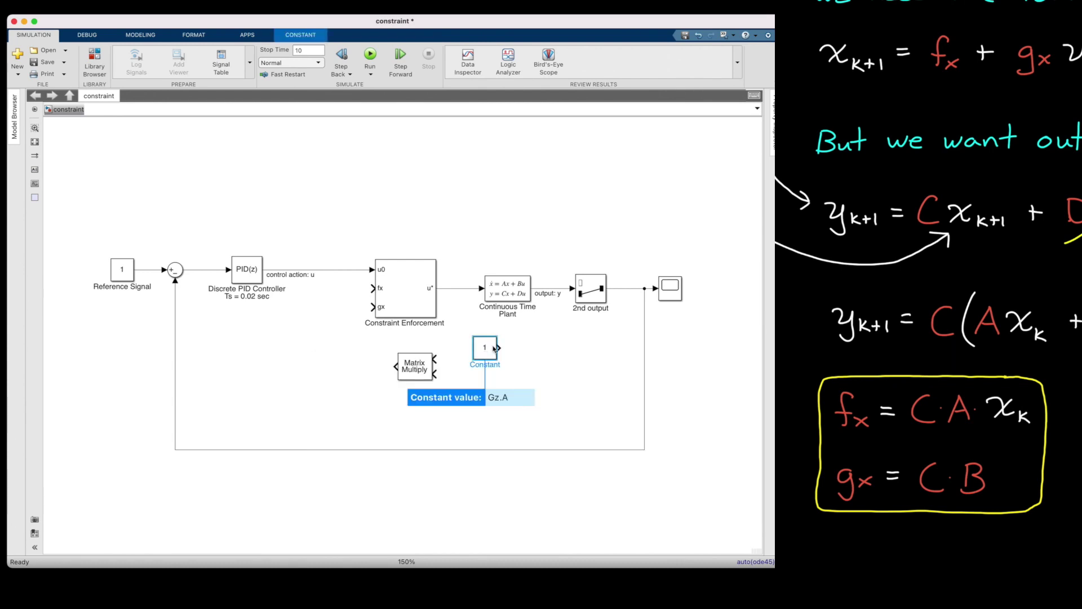
text(Gz.A)
key(Return)
drag(564, 288, 476, 389)
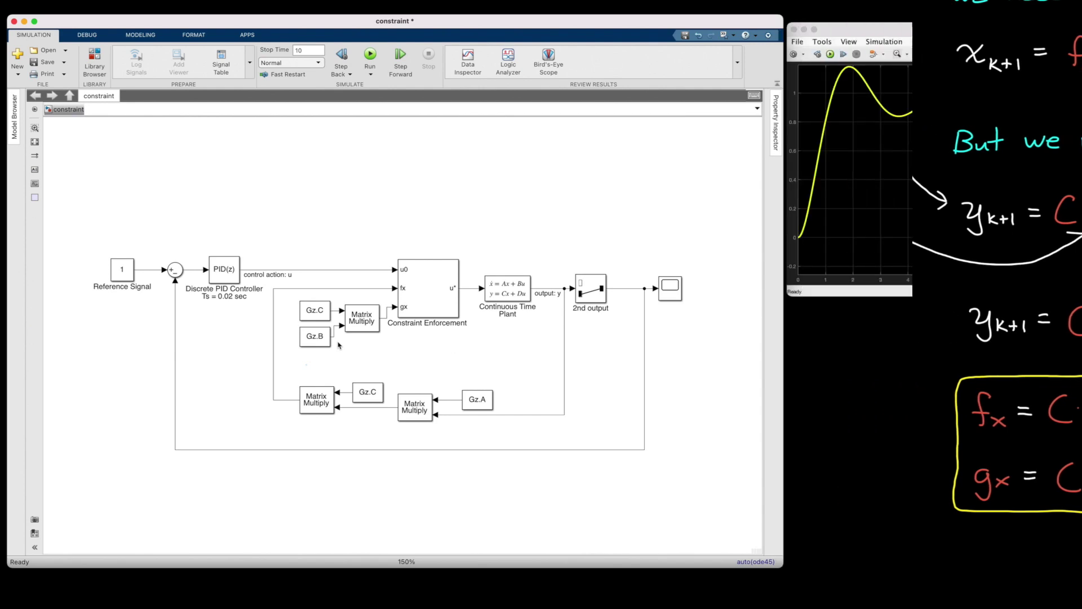
Rerun the constrained model and zoom the Scope to confirm the output peaks at 1.1.
click(370, 55)
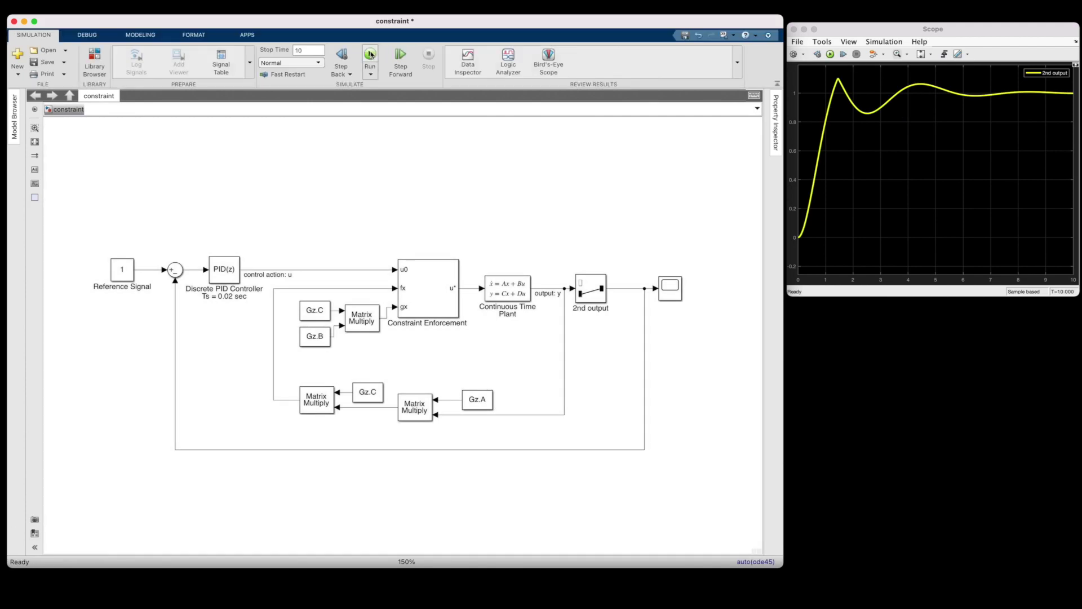
drag(788, 295, 432, 523)
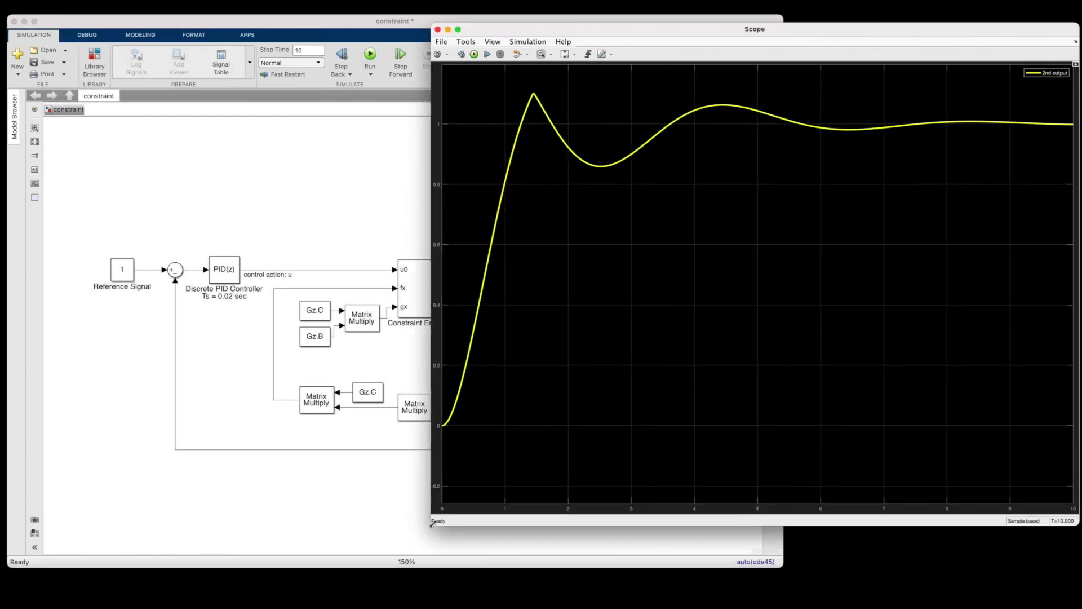
drag(459, 74, 869, 193)
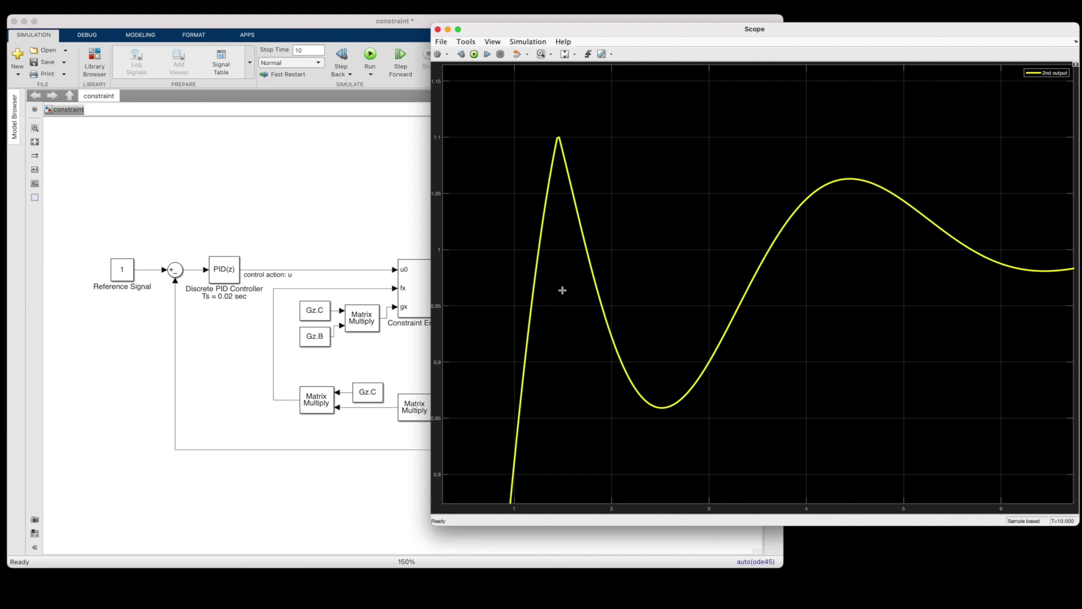
drag(431, 525, 785, 275)
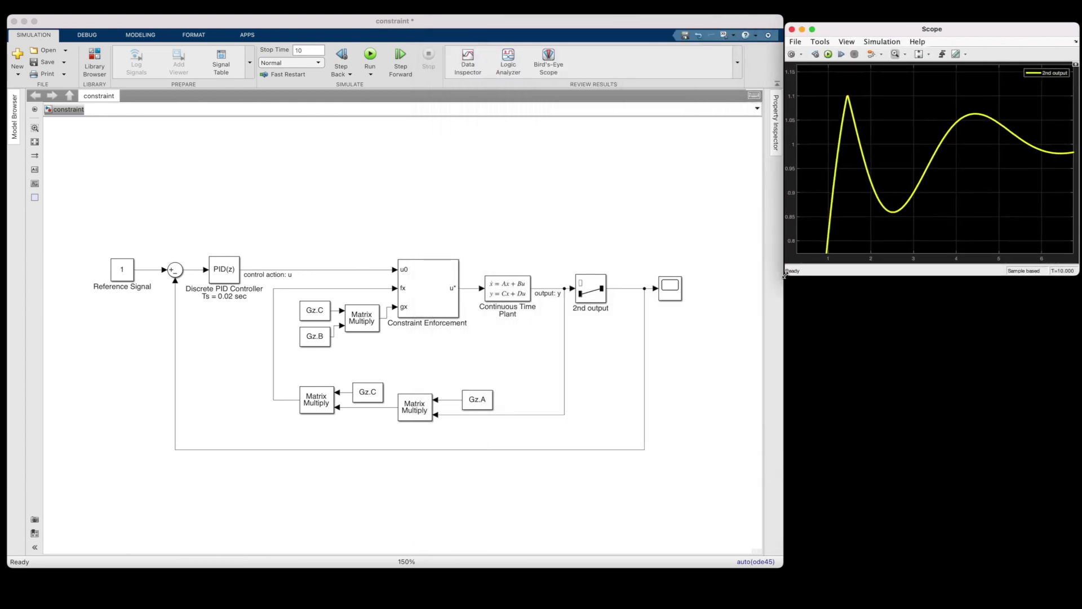
click(669, 288)
Wire u* into a new Scope1, name that signal 'Modified U', and rerun.
drag(576, 177, 469, 288)
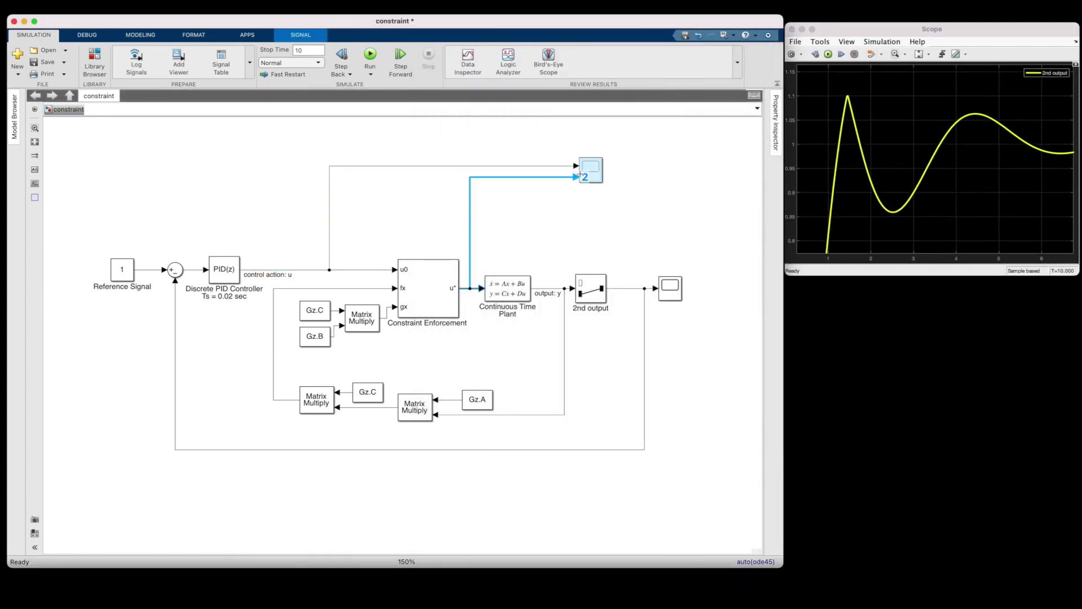
text(Modified U)
click(503, 208)
click(369, 54)
Inspect Scope1's Modified U dip to about −37, then close the plot.
click(594, 176)
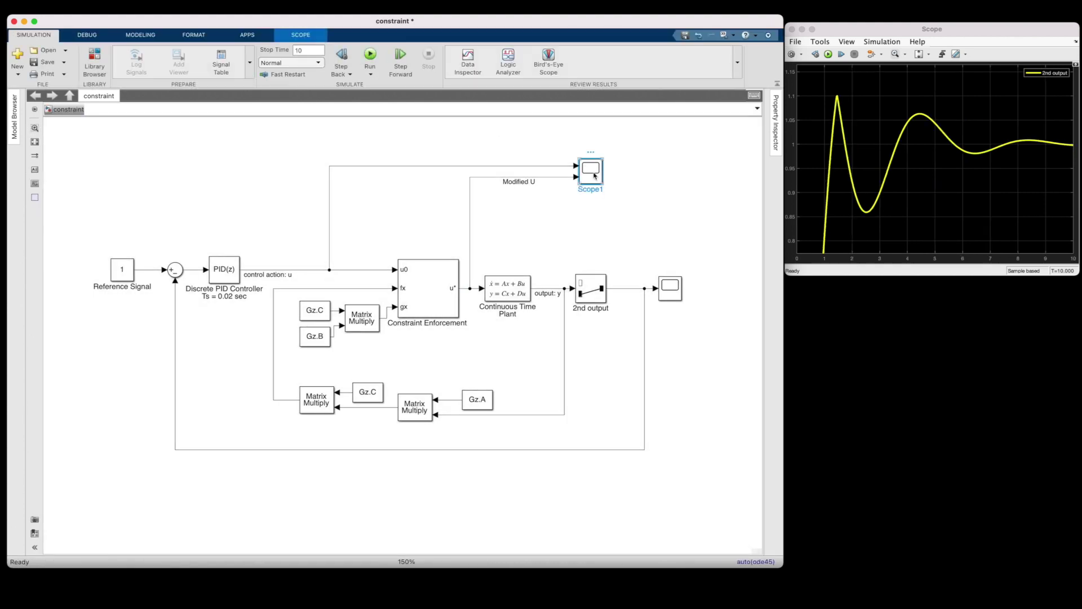
double_click(594, 176)
drag(931, 71, 931, 290)
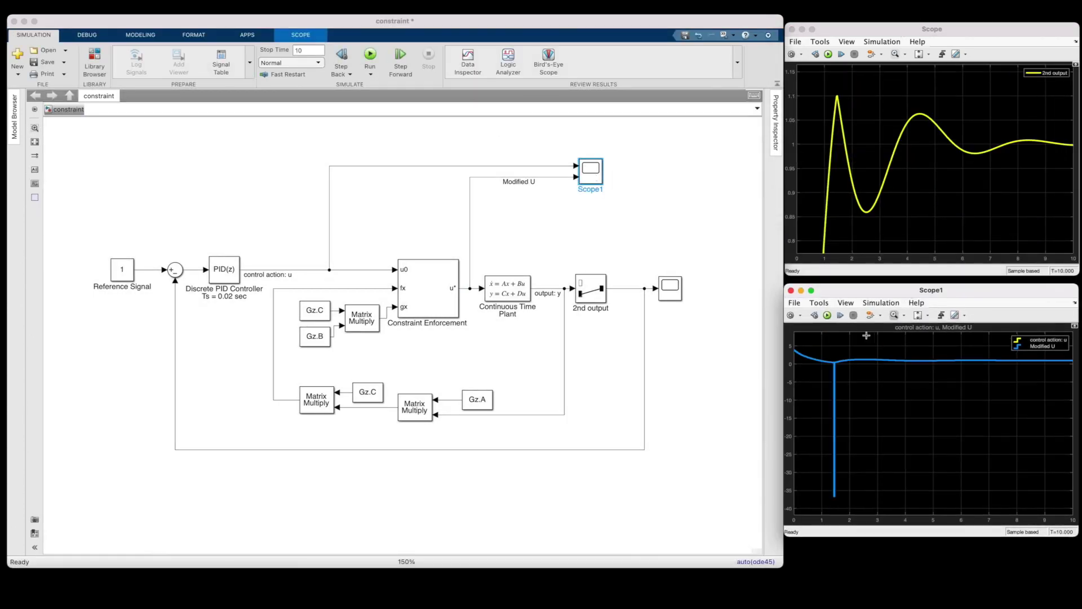
mouse_move(826, 355)
mouse_down()
mouse_move(851, 497)
mouse_move(842, 502)
mouse_up()
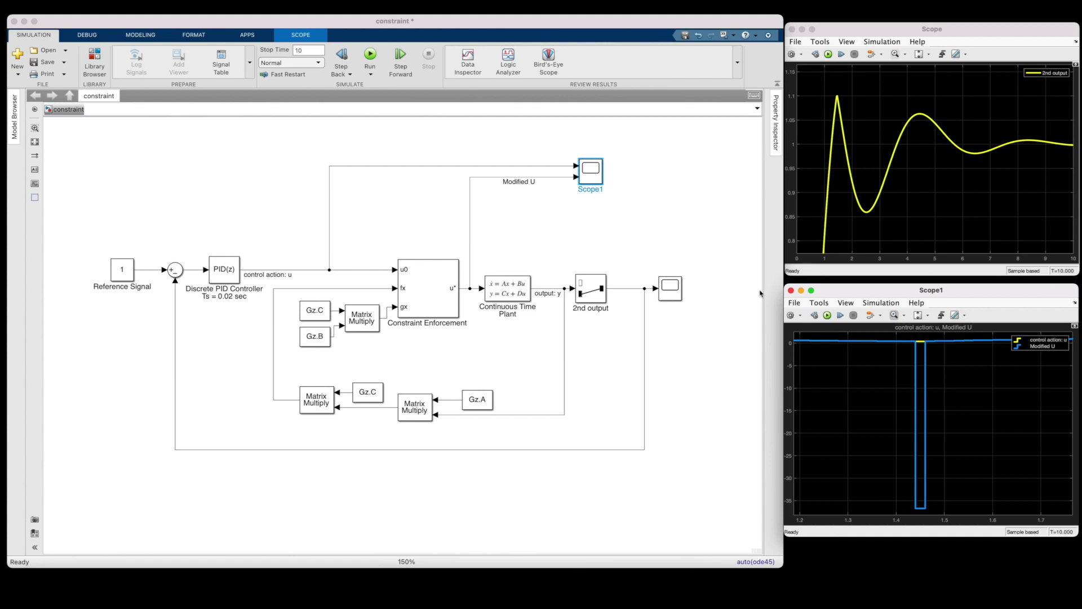
mouse_move(785, 285)
mouse_down()
mouse_move(303, 112)
mouse_move(246, 44)
mouse_up()
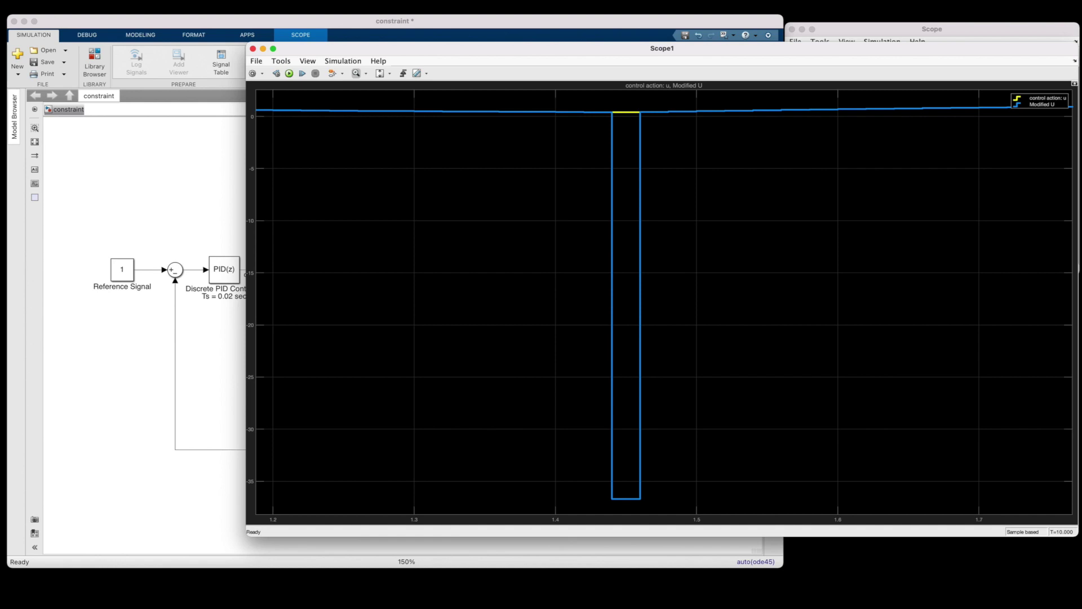
click(252, 49)
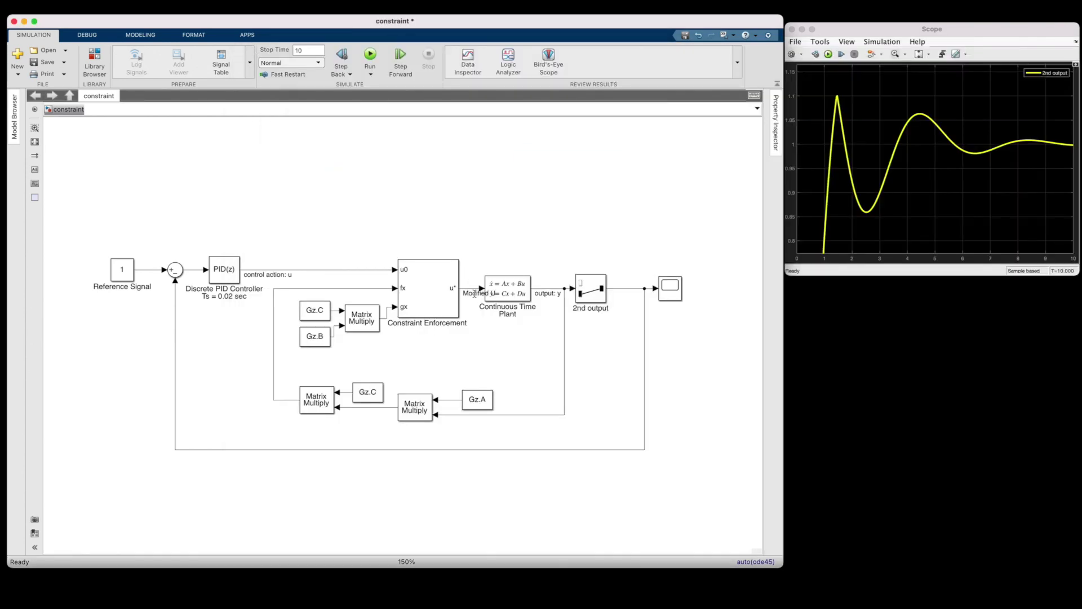
Move the plant right, group the controller blocks, and put 2nd output on the feedback path.
drag(85, 229, 338, 509)
mouse_move(368, 350)
mouse_down()
mouse_move(435, 416)
mouse_move(373, 297)
mouse_up()
mouse_move(644, 285)
mouse_down()
mouse_move(272, 454)
mouse_move(321, 459)
mouse_up()
Frame the controller section in an area titled 'Generate C or C++ code with Simulink Coder'.
drag(68, 217, 473, 506)
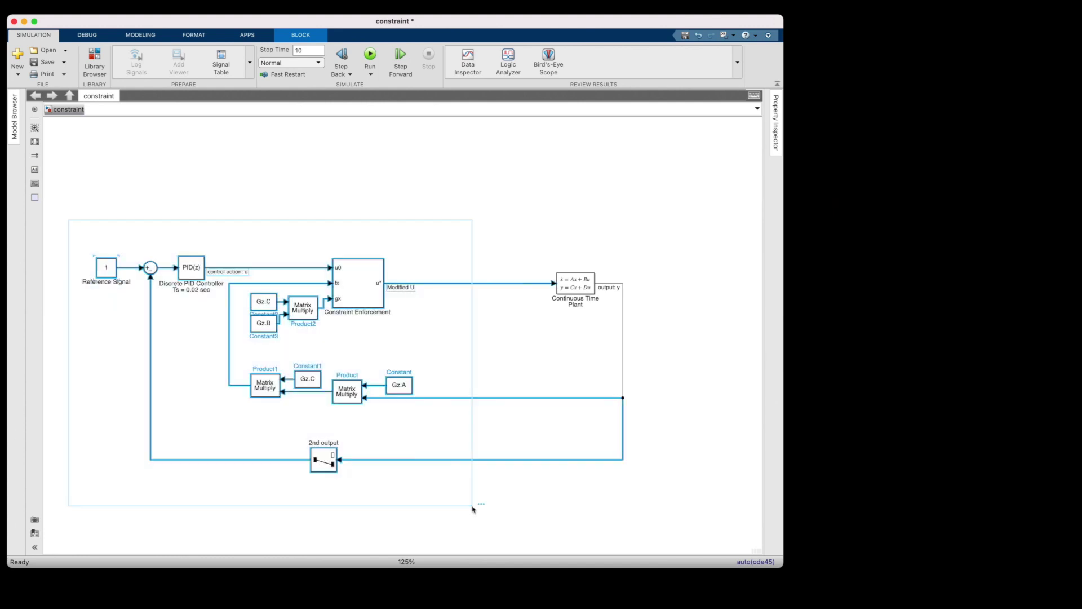
text(Generate C or C++ code with Simulink Coder)
click(196, 184)
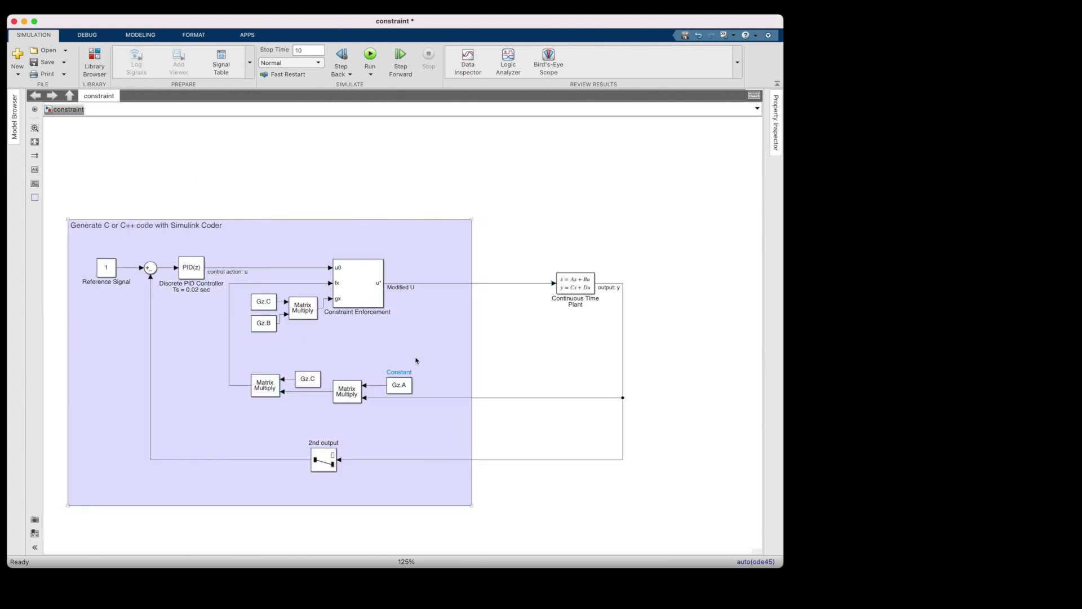
key(space)
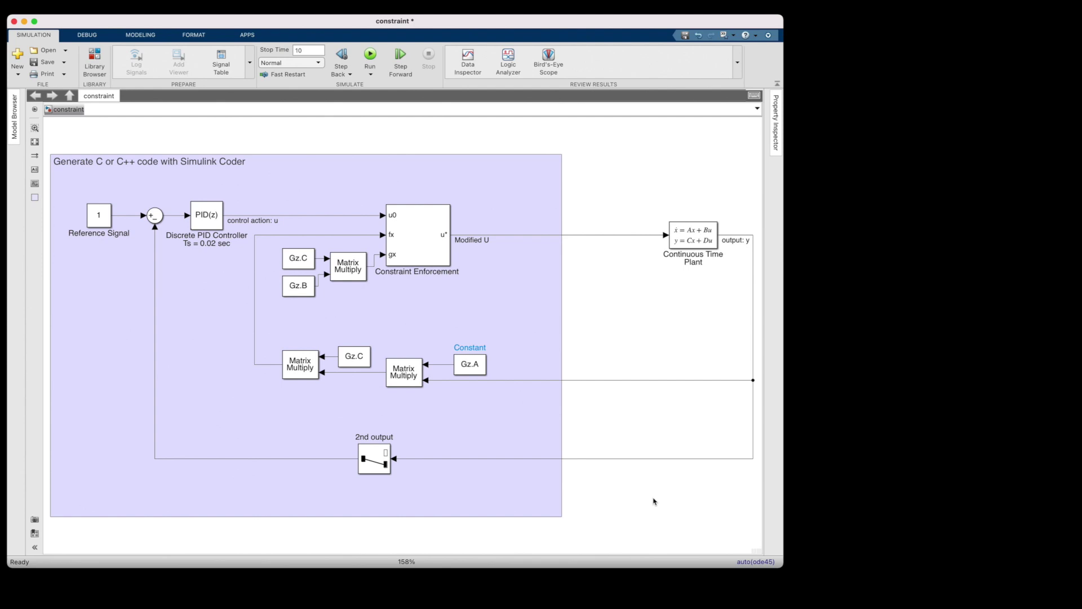
click(407, 247)
Open the Constraint Enforcement Help page and scroll down to its four model examples.
right_click(407, 246)
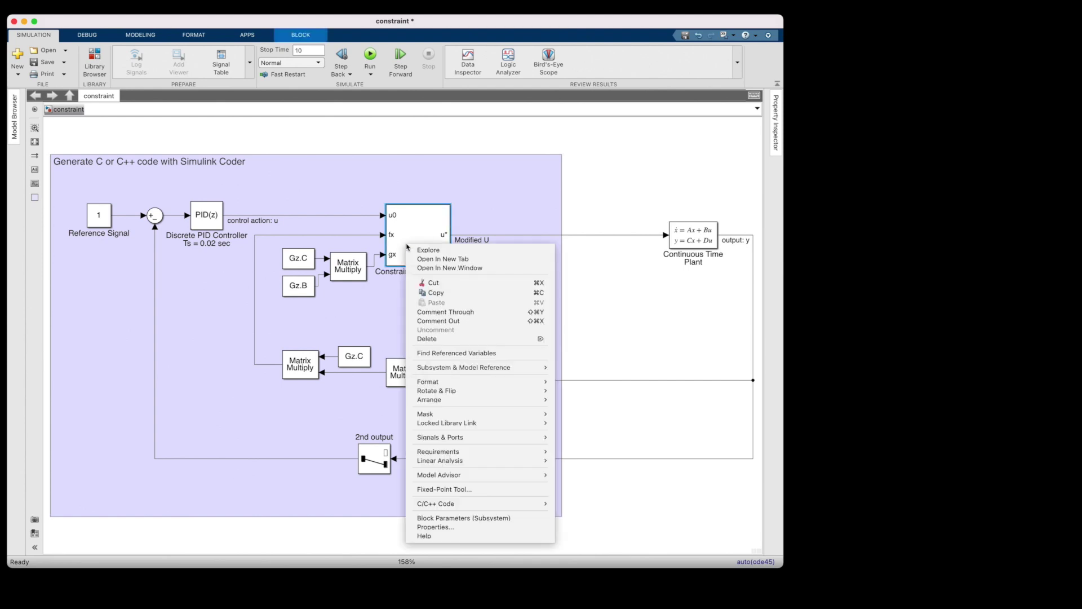
click(449, 536)
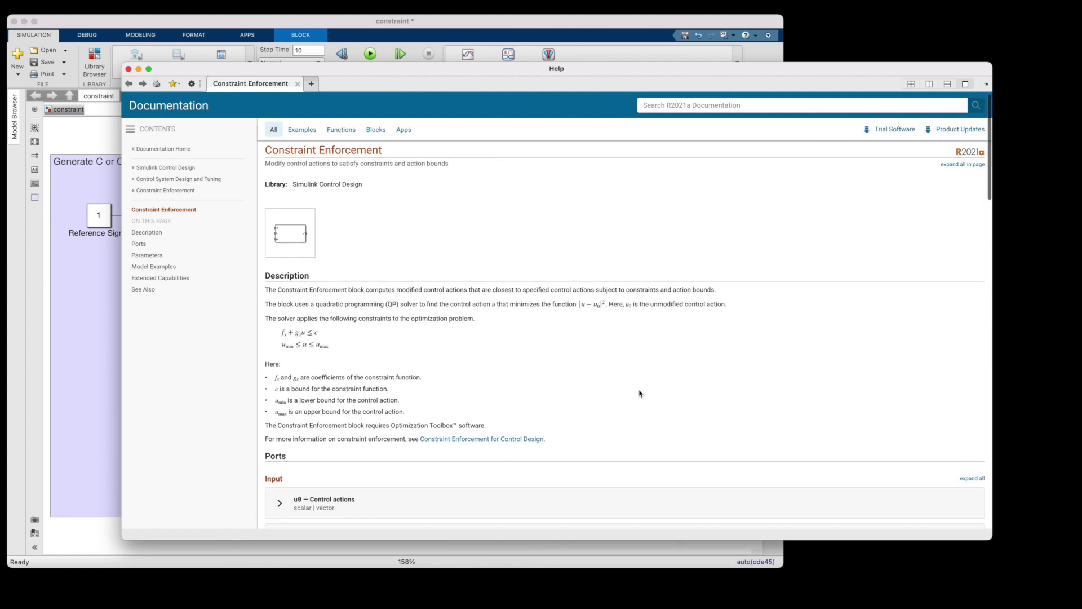
scroll(639, 393, down, 3)
scroll(639, 393, down, 6)
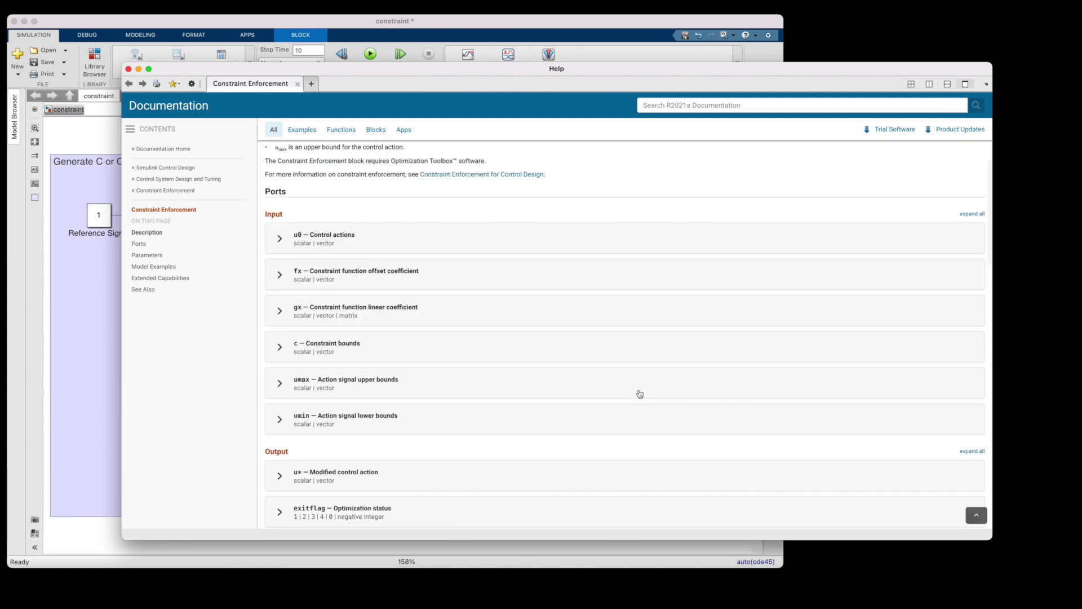
scroll(640, 393, down, 7)
scroll(640, 394, down, 4)
scroll(640, 394, down, 15)
scroll(640, 394, down, 2)
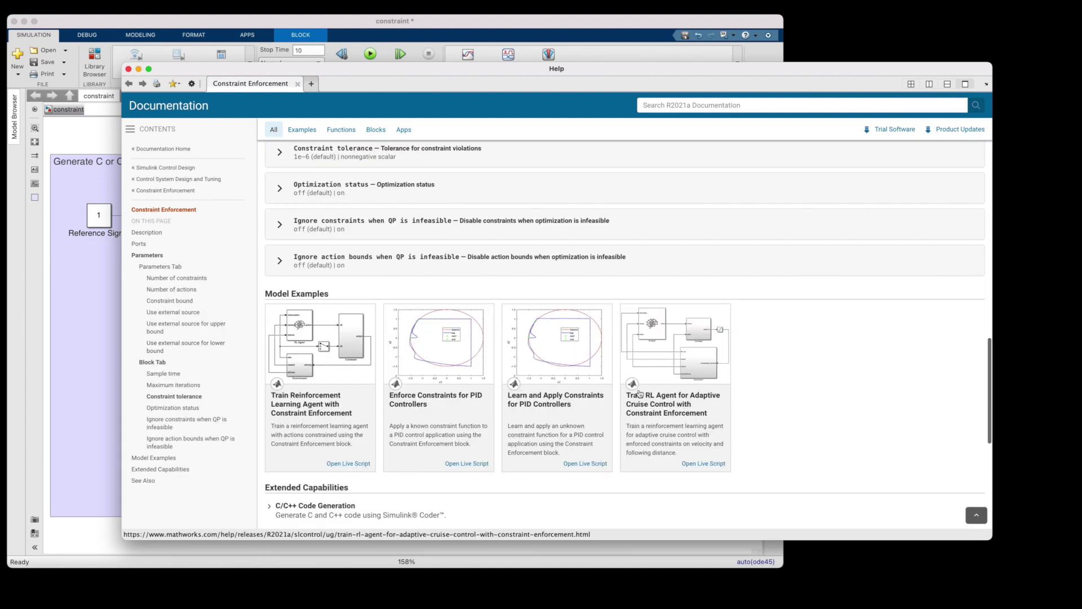
scroll(640, 394, down, 3)
scroll(640, 393, down, 2)
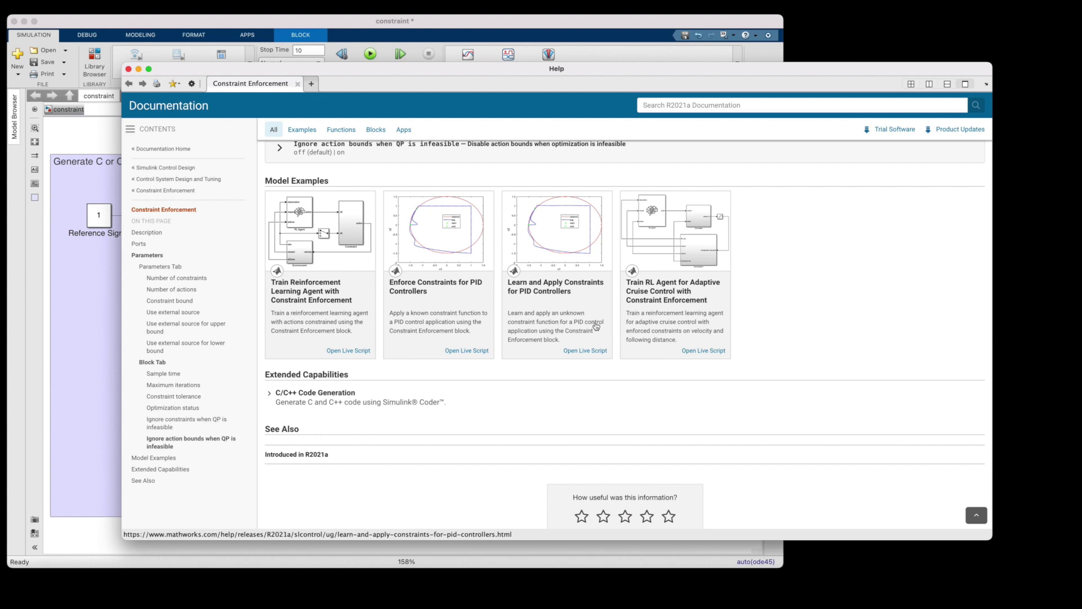
click(656, 293)
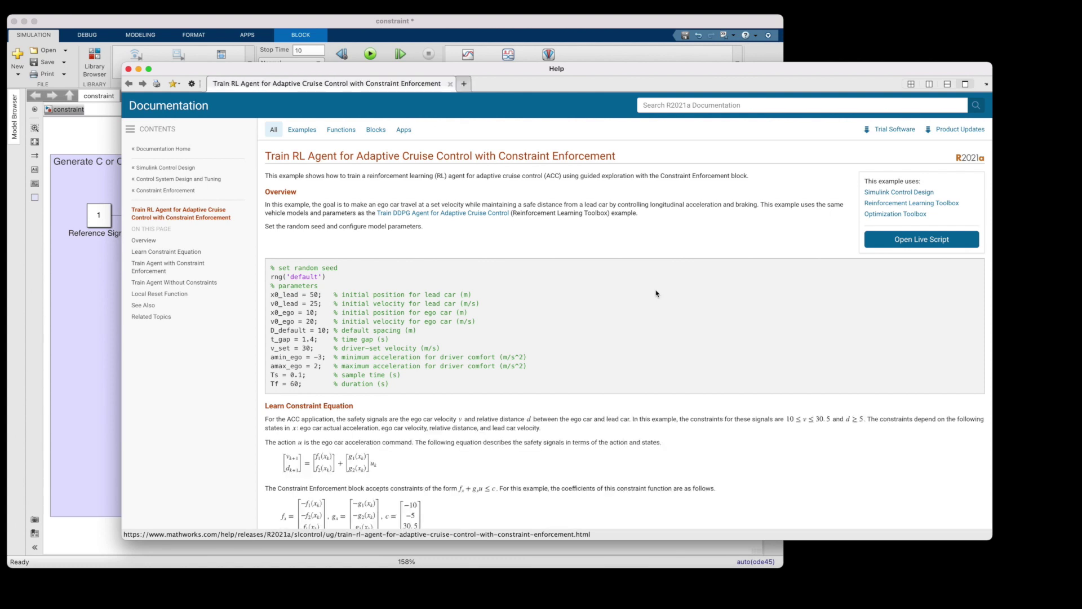
scroll(656, 293, down, 2)
scroll(656, 293, down, 3)
scroll(656, 293, down, 3)
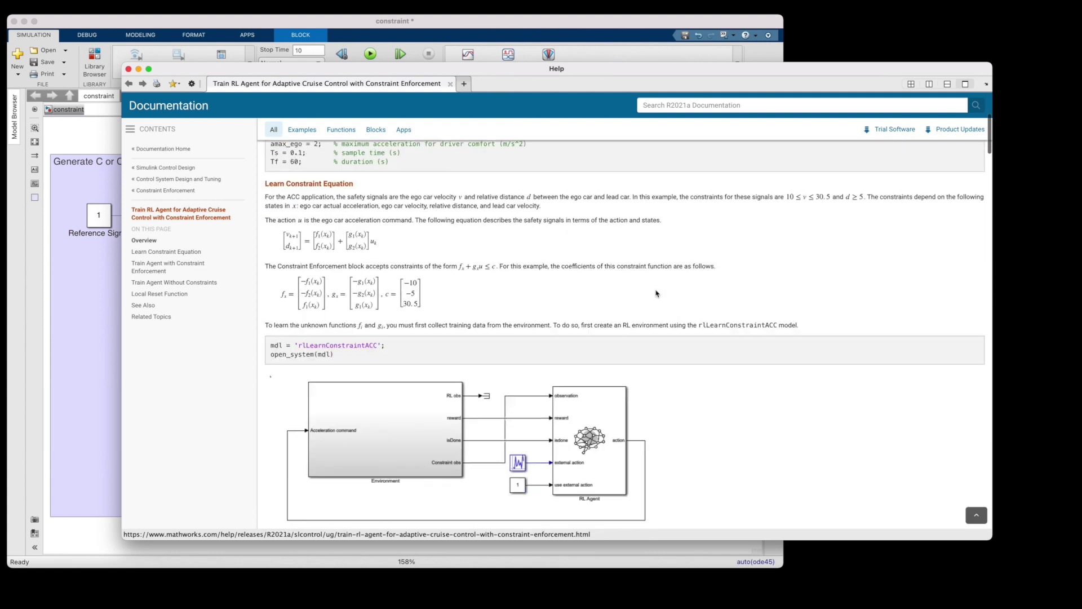
scroll(656, 293, down, 5)
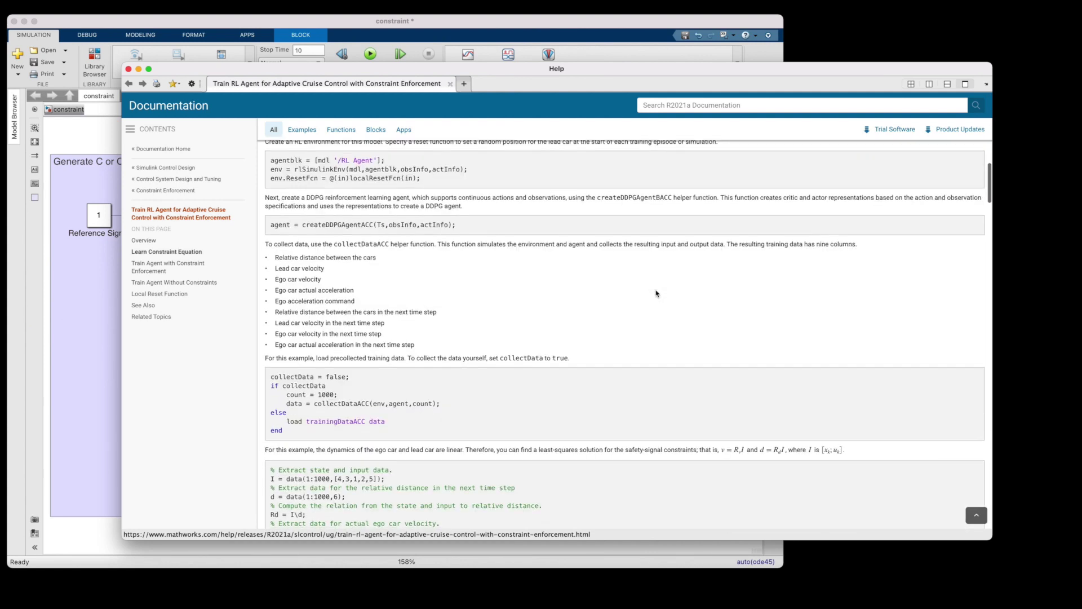
scroll(656, 293, down, 5)
scroll(656, 293, down, 2)
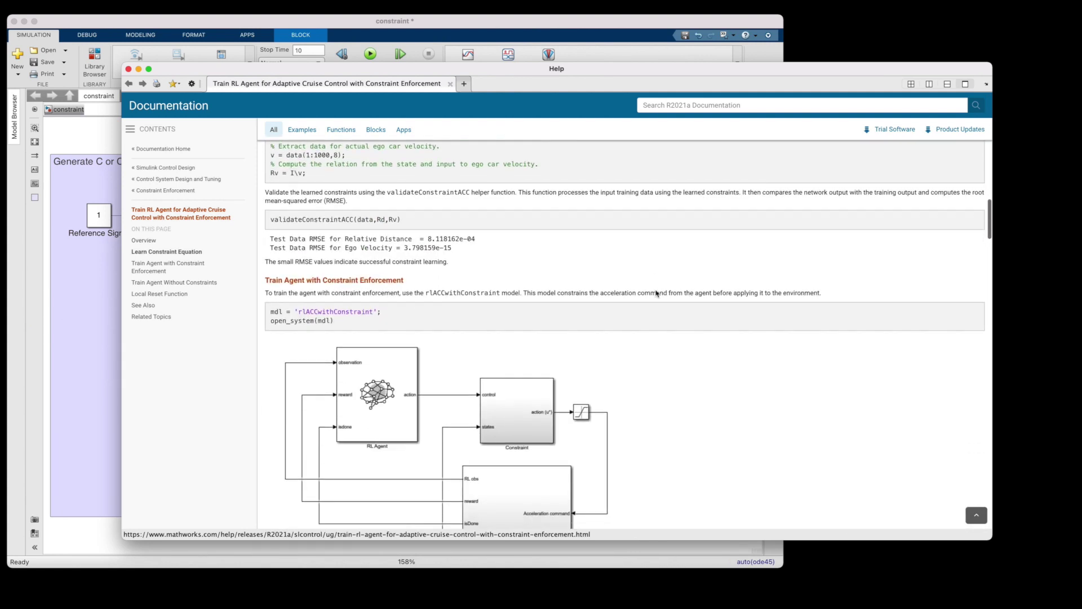
scroll(656, 293, down, 1)
scroll(655, 293, down, 1)
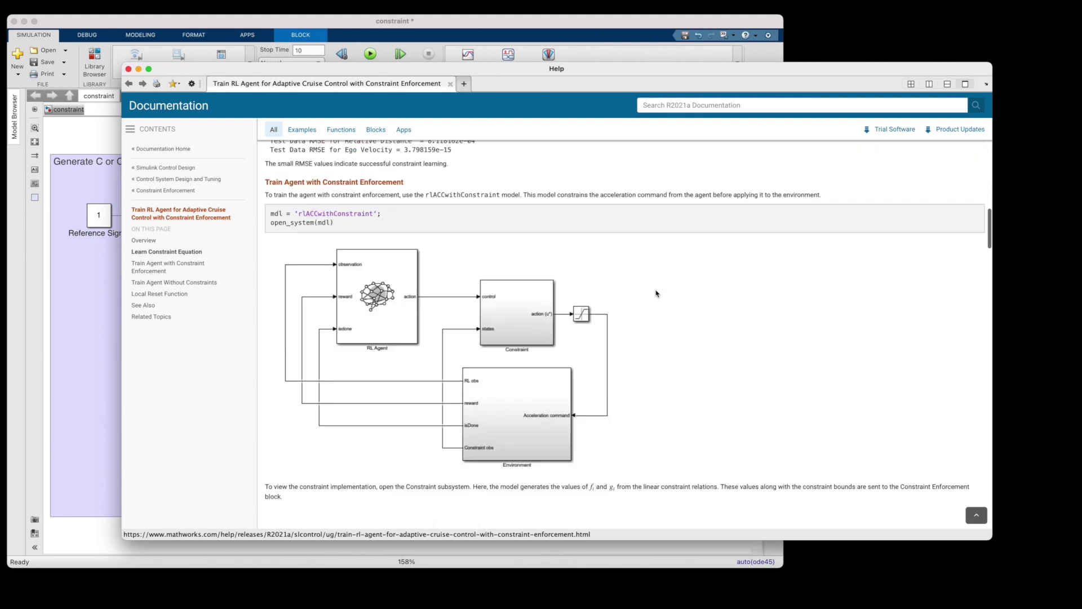